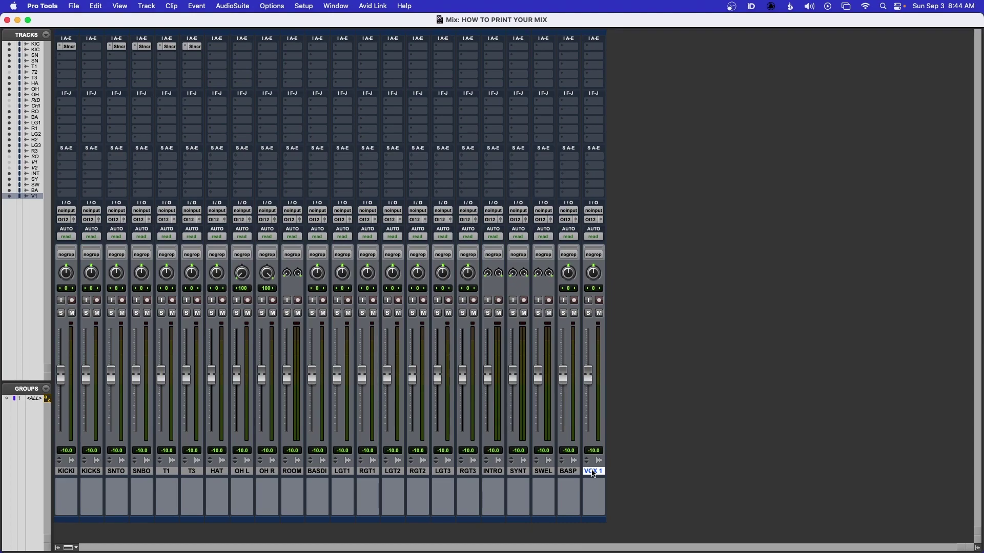
Create a new stereo audio track and rename it PRINT.
key(super+shift+n)
key(super+Right)
key(Return)
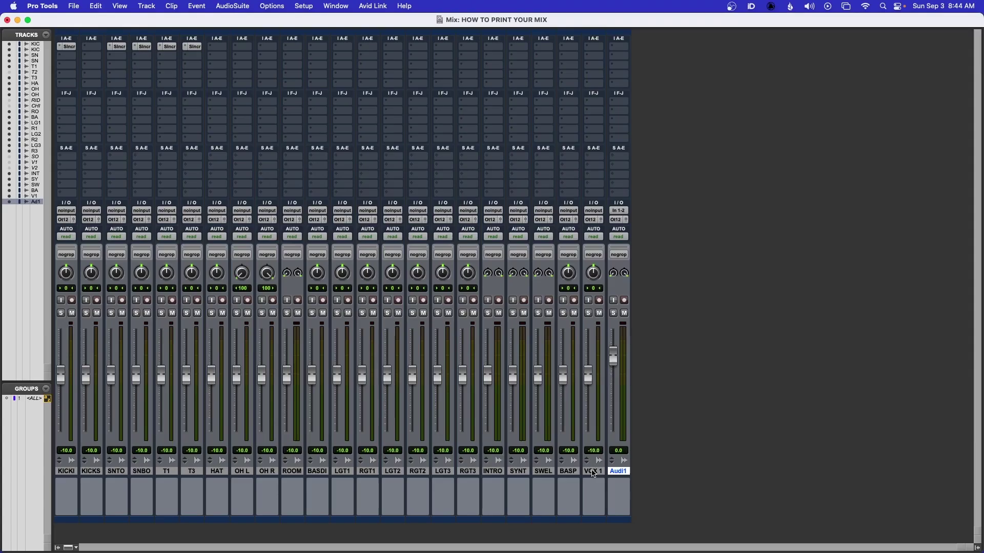
double_click(619, 472)
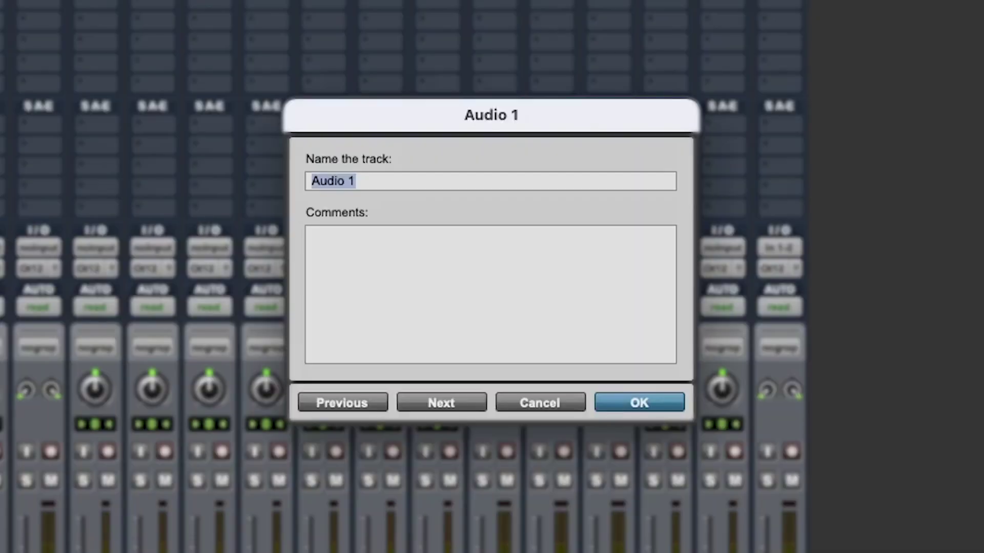
text(PRINT)
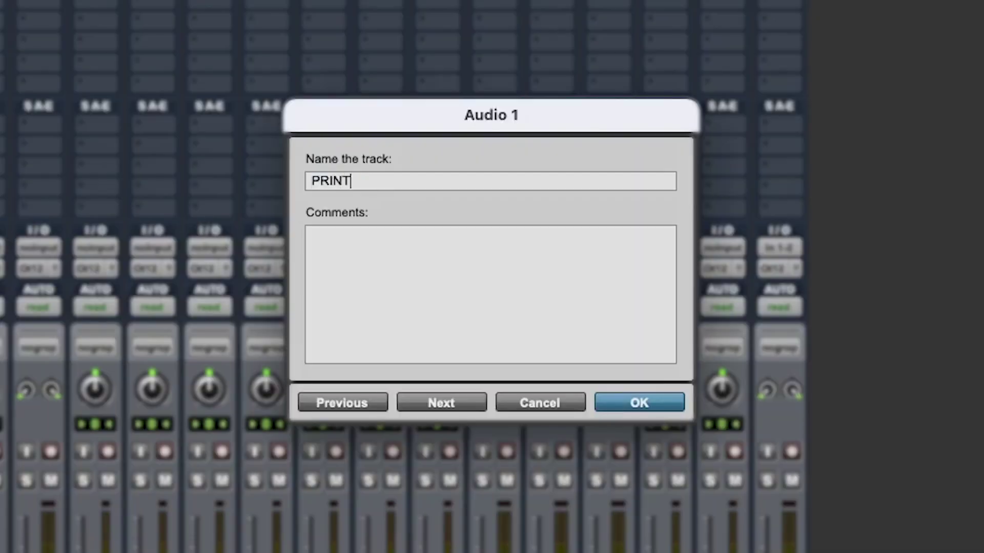
key(Return)
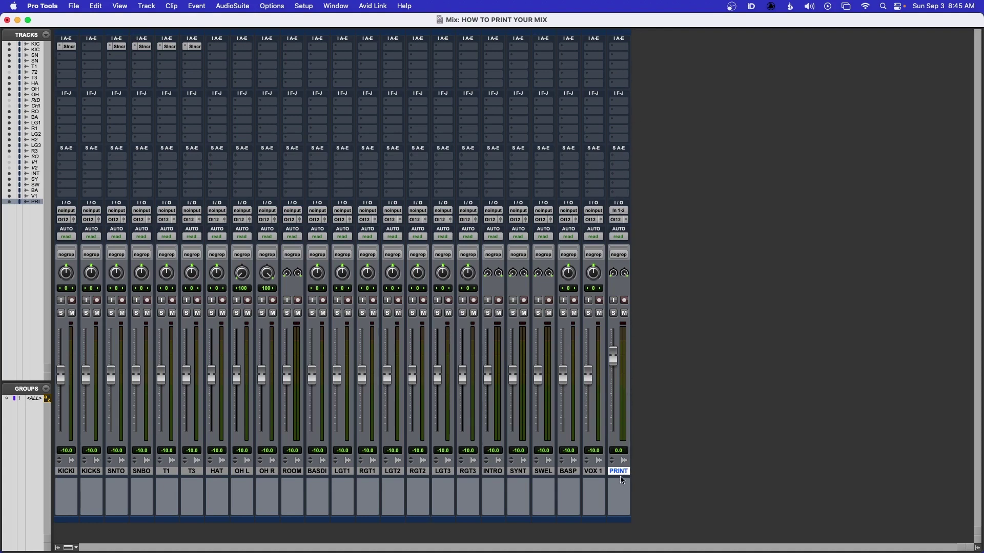
Add a stereo master fader after VOX 1 and rename it MIX.
click(593, 472)
key(super+shift+n)
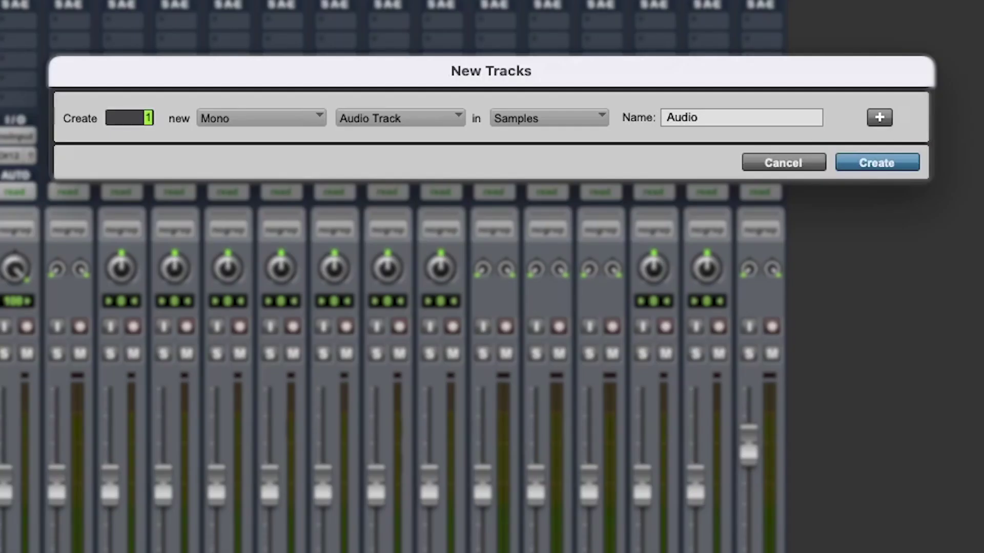
key(super+Right)
key(super+Down)
key(super+Down)
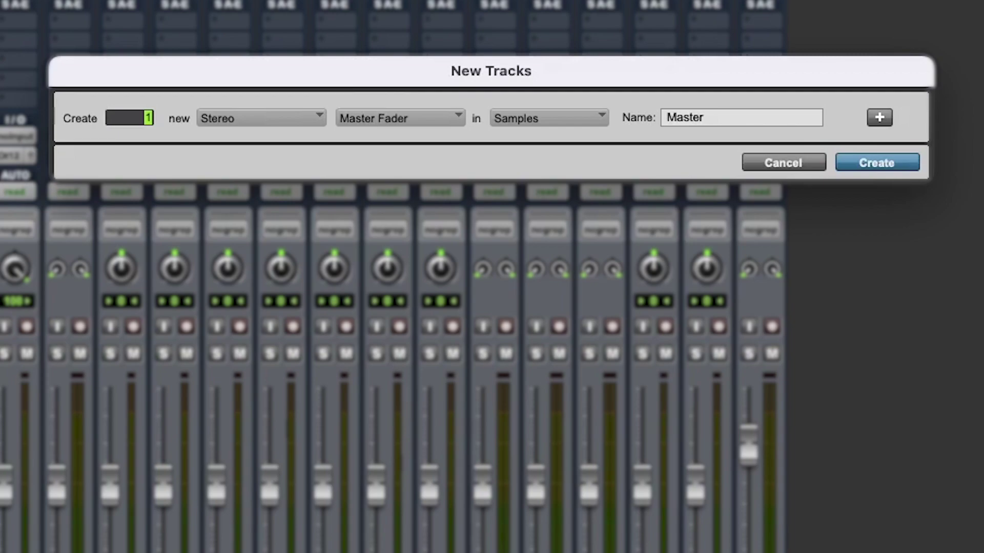
key(Return)
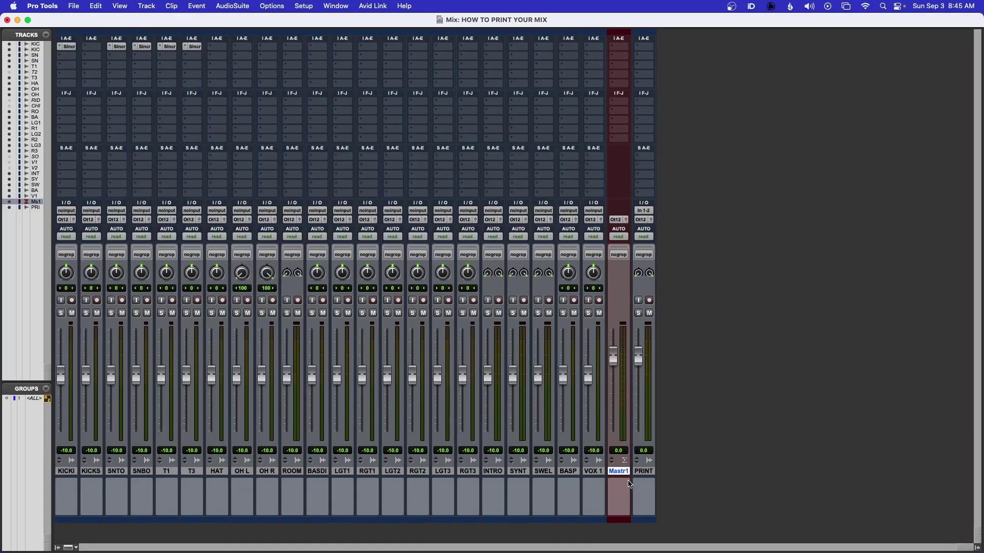
double_click(618, 472)
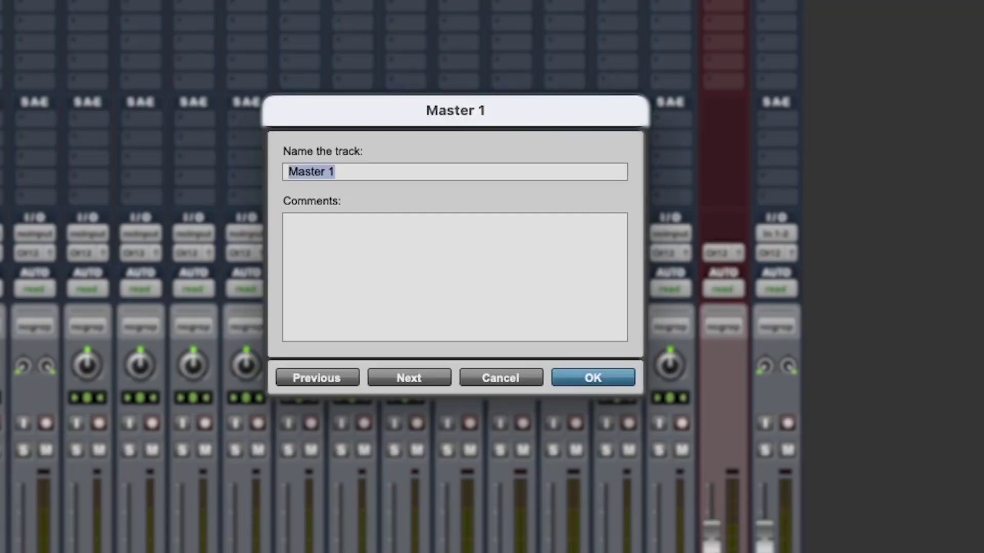
text(MIX)
key(Return)
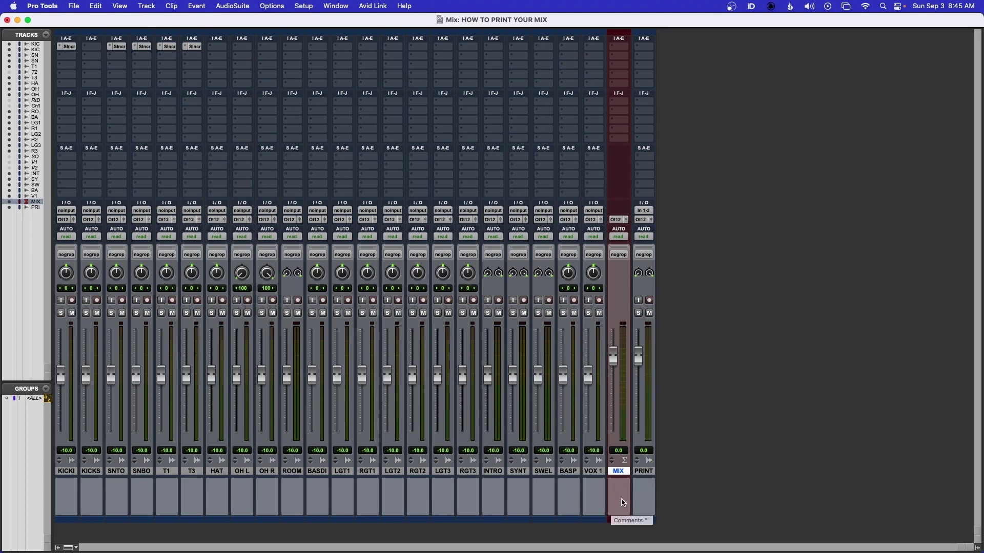
click(64, 472)
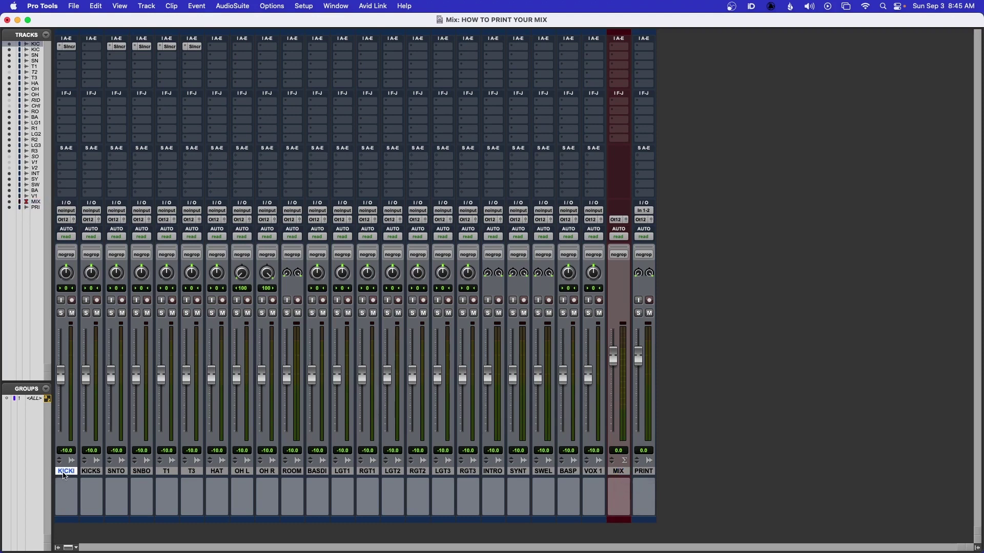
shift+click(594, 472)
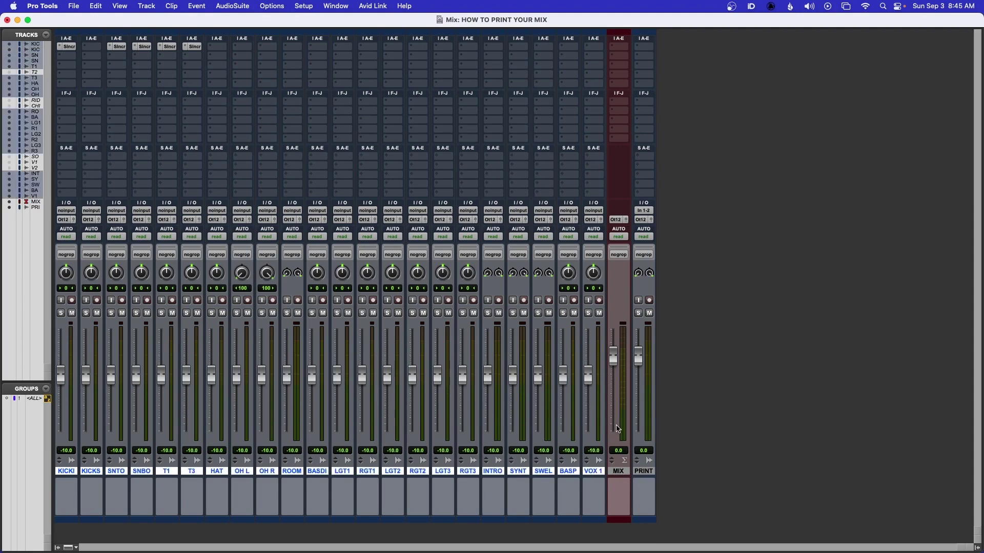
click(617, 472)
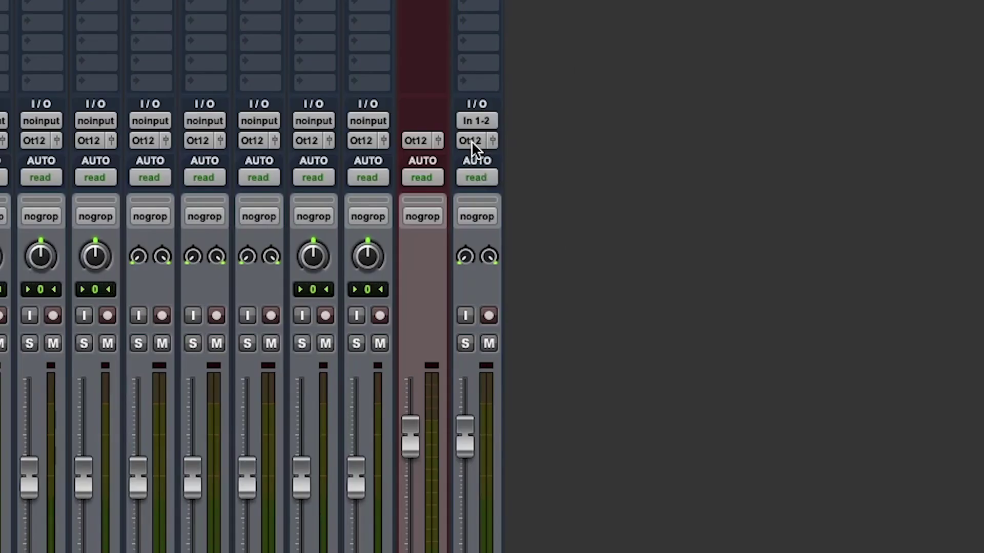
click(641, 220)
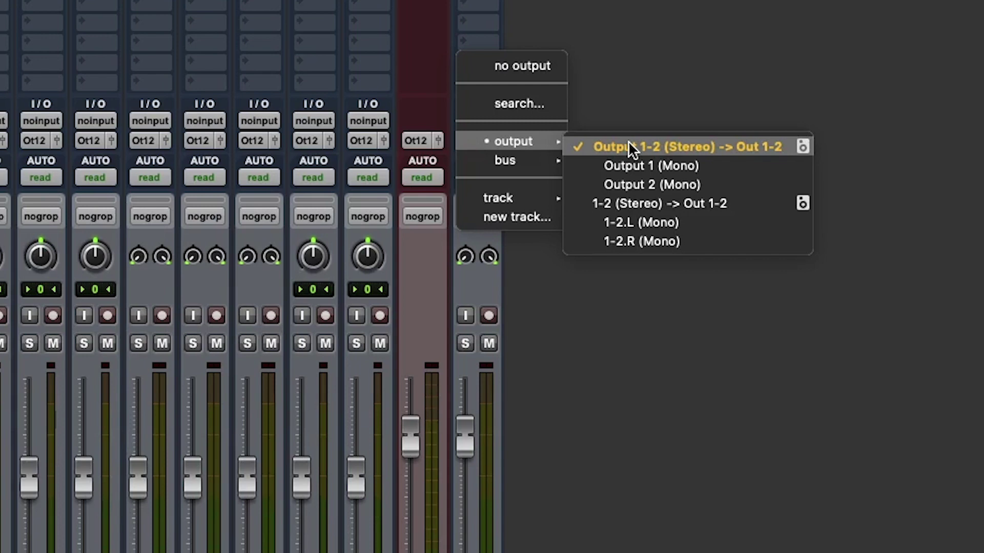
Set the PRINT track's input to stereo Bus 1-2.
click(658, 354)
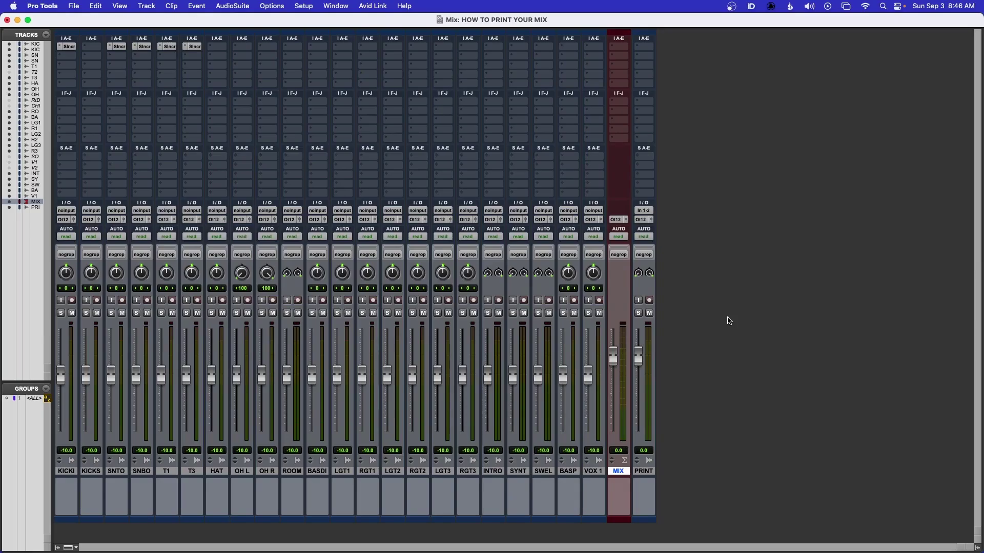
click(646, 214)
click(659, 253)
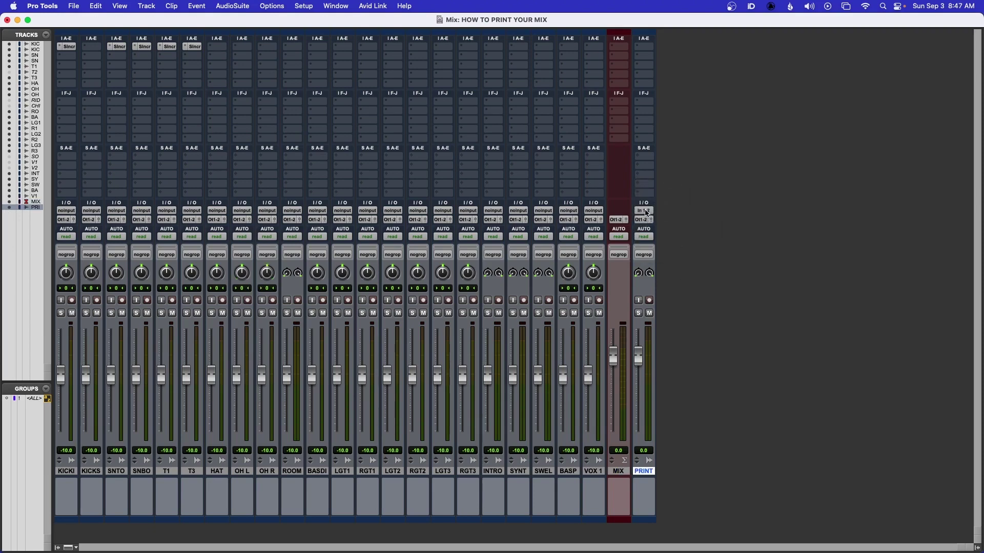
click(646, 215)
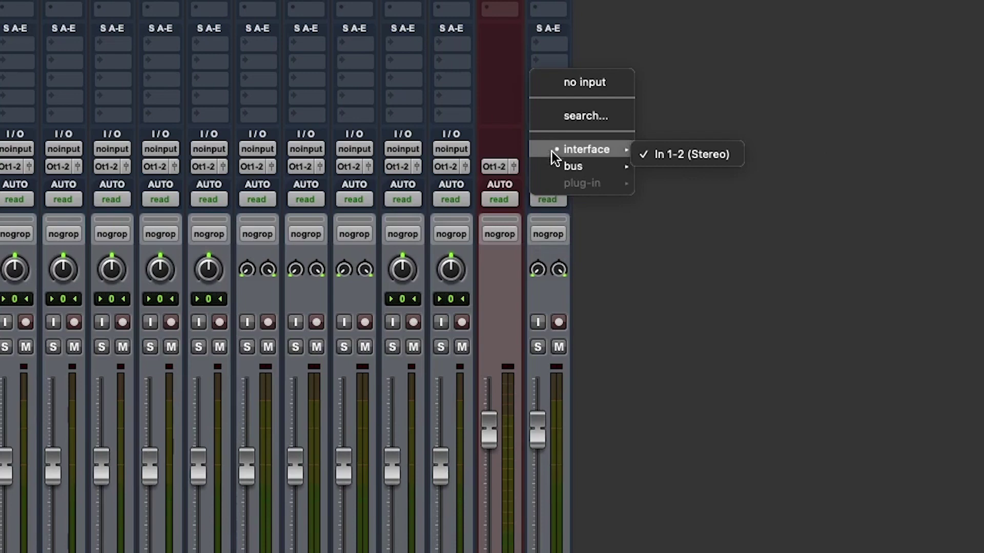
mouse_move(650, 221)
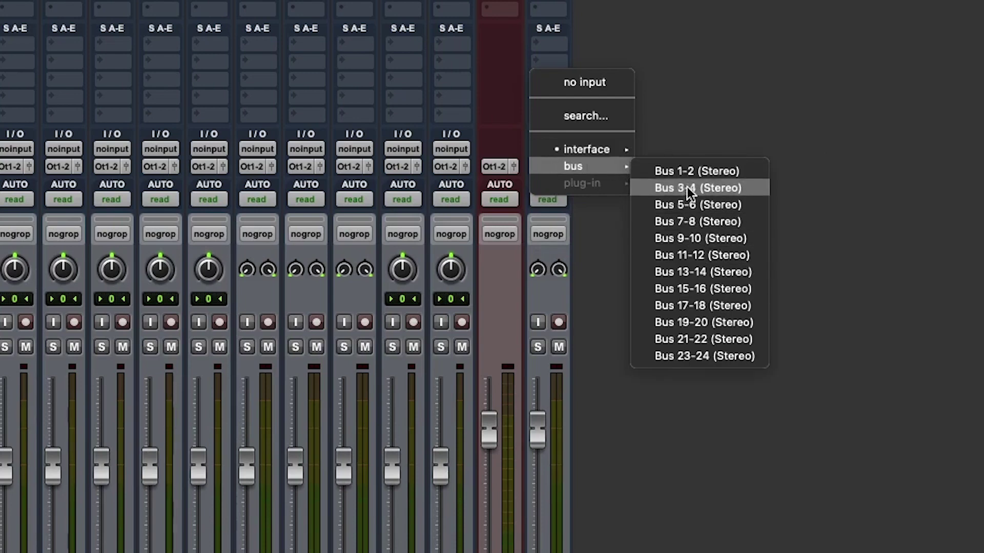
click(692, 169)
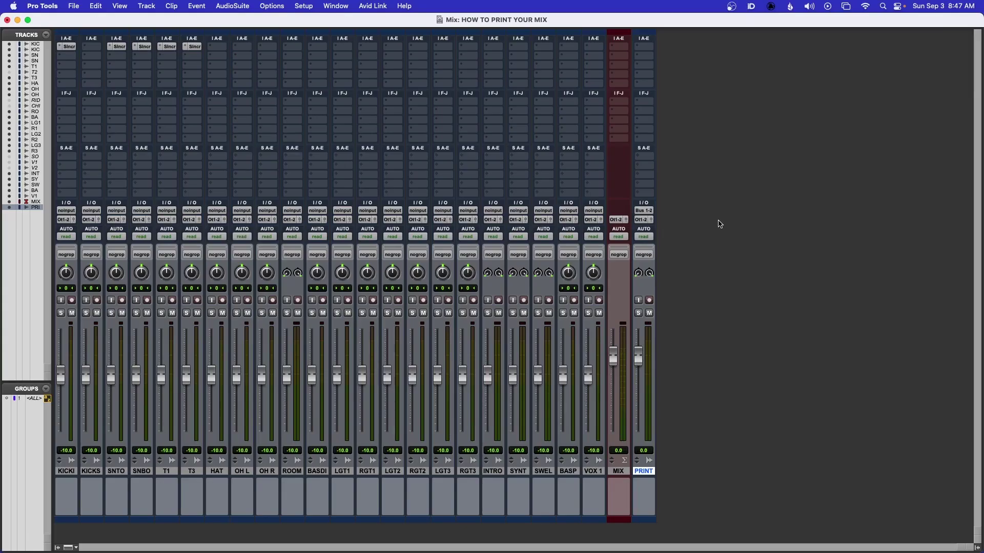
Rename the Bus 1-2 path to MIX.
right_click(642, 210)
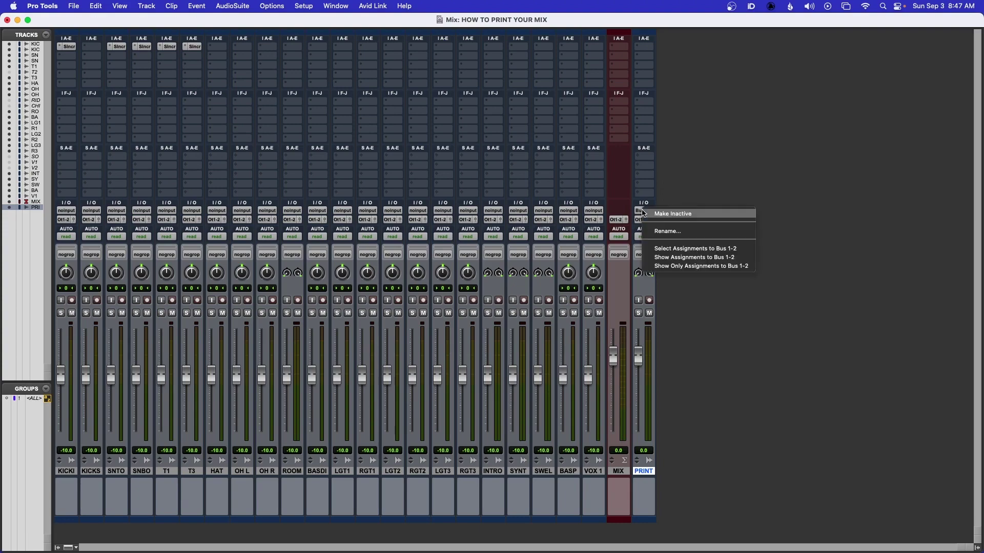
click(661, 232)
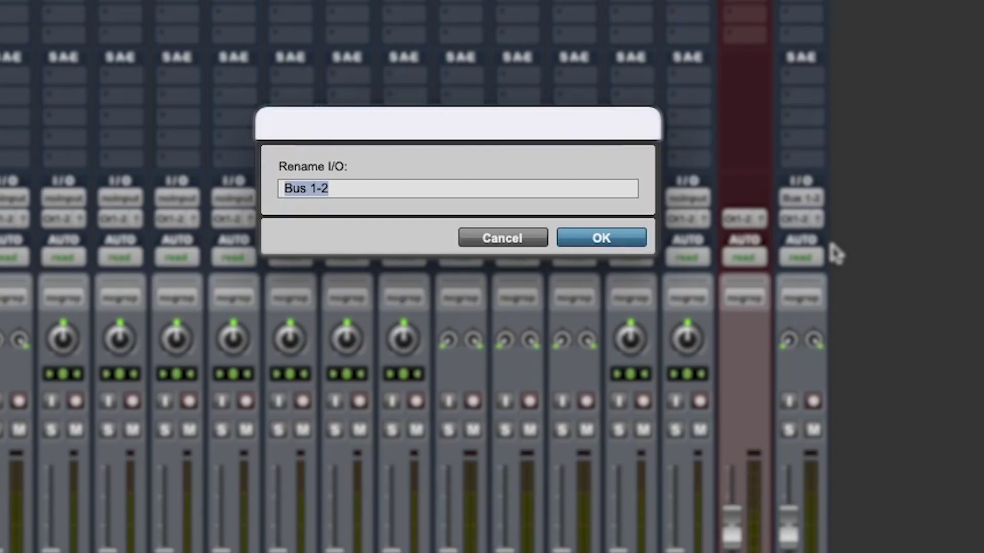
text(MIX)
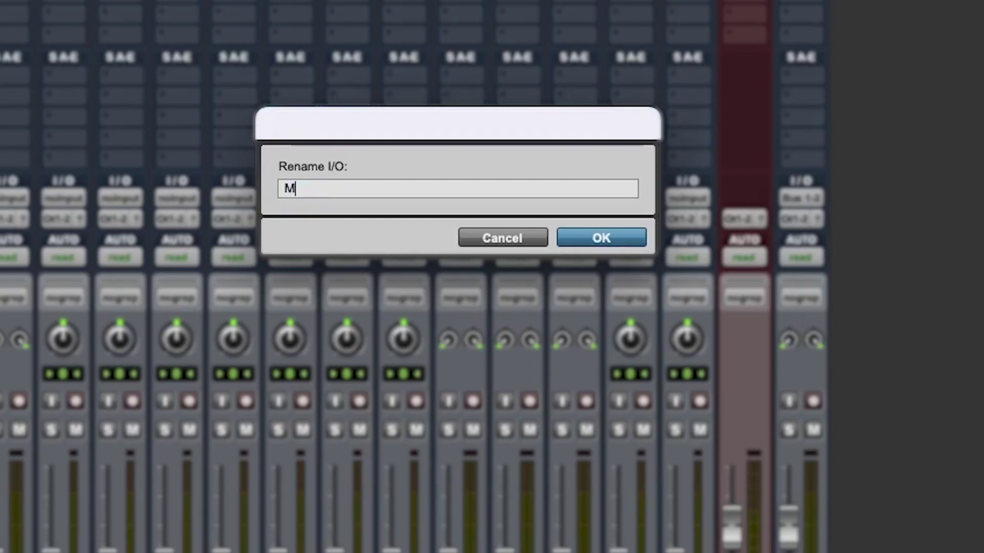
key(Return)
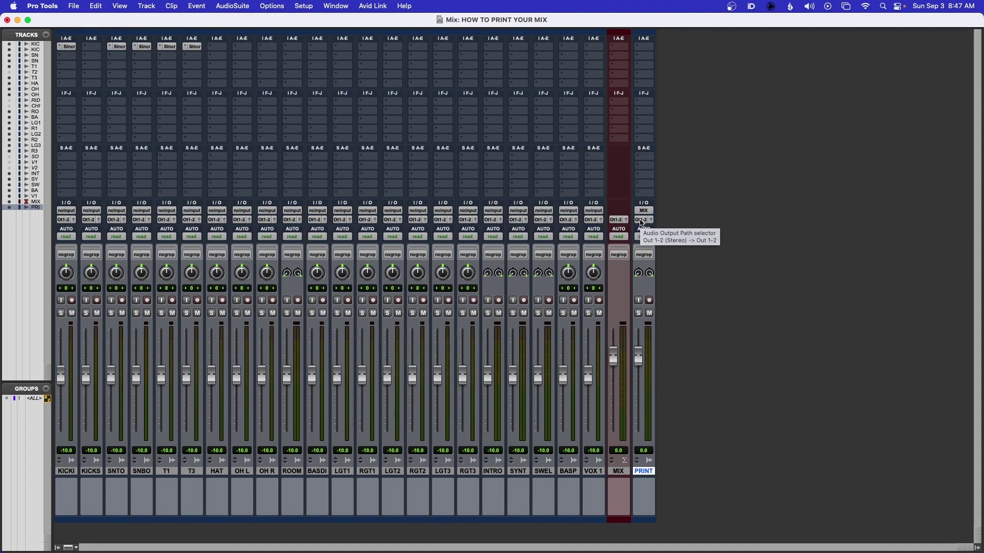
Route the MIX master fader's output to the MIX (Stereo) bus.
click(620, 472)
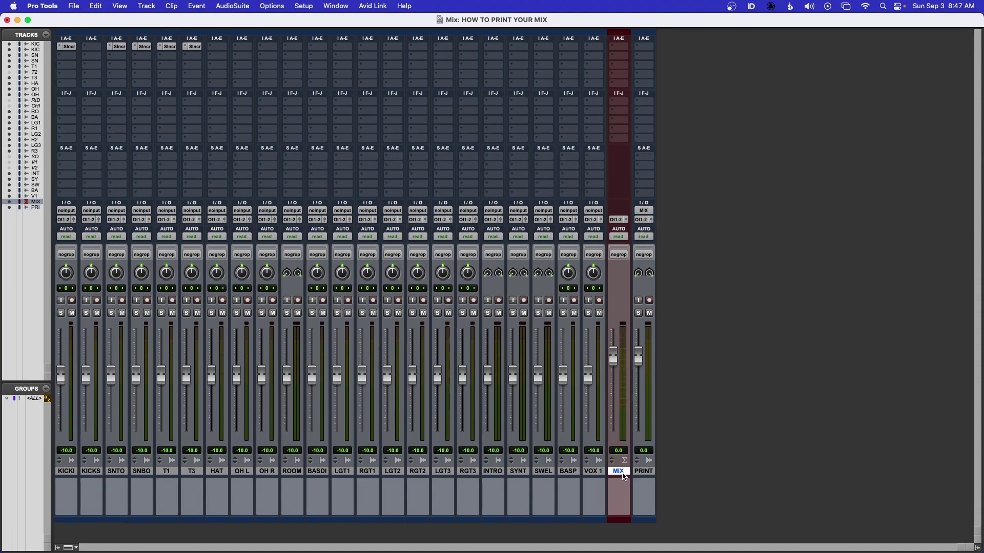
click(618, 220)
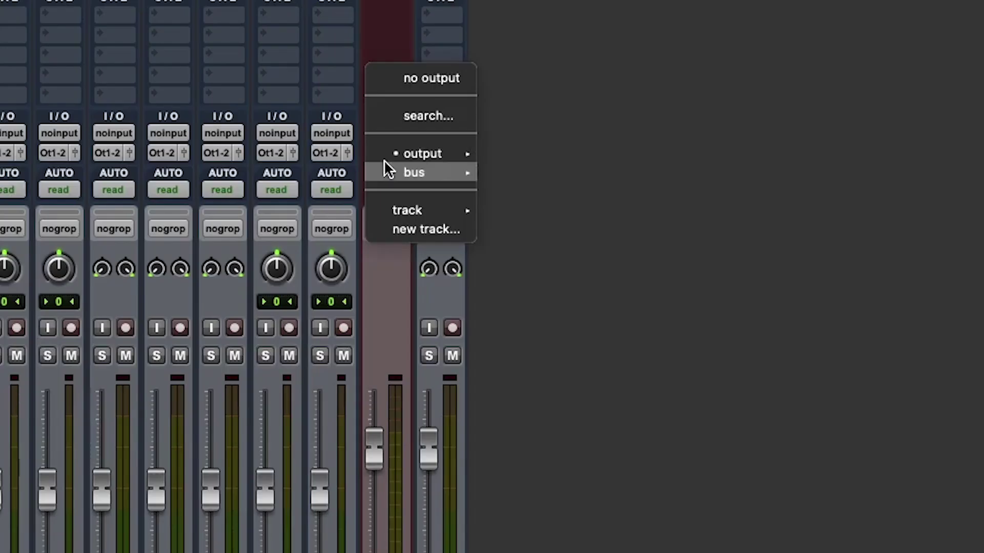
mouse_move(618, 227)
click(520, 180)
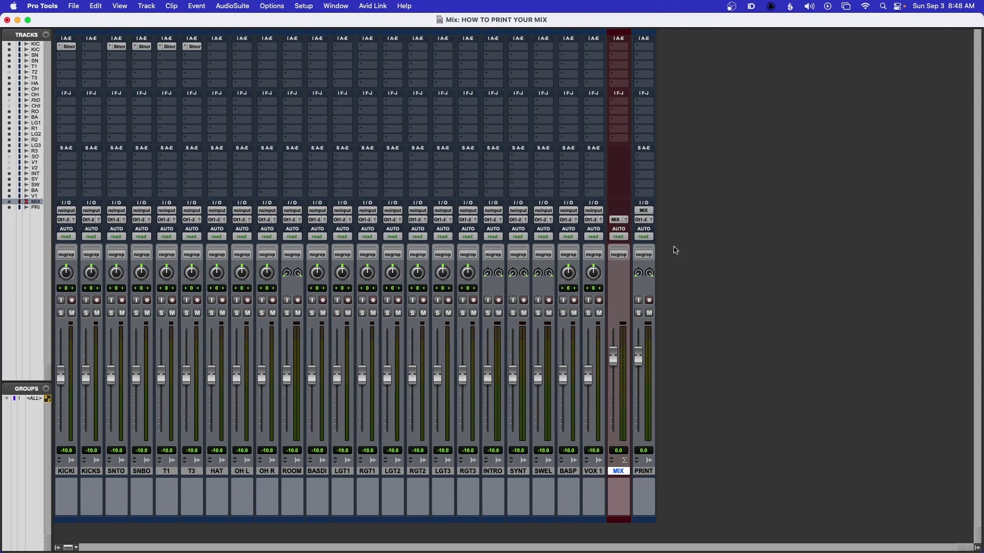
Route all tracks KICKI through VOX 1 to the MIX bus, then start playback with PRINT selected.
click(62, 473)
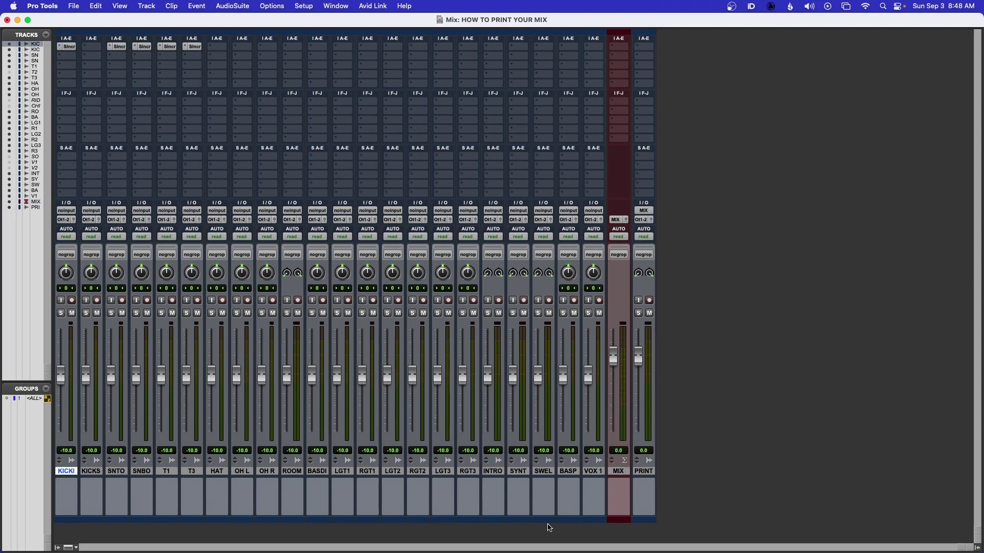
shift+click(595, 472)
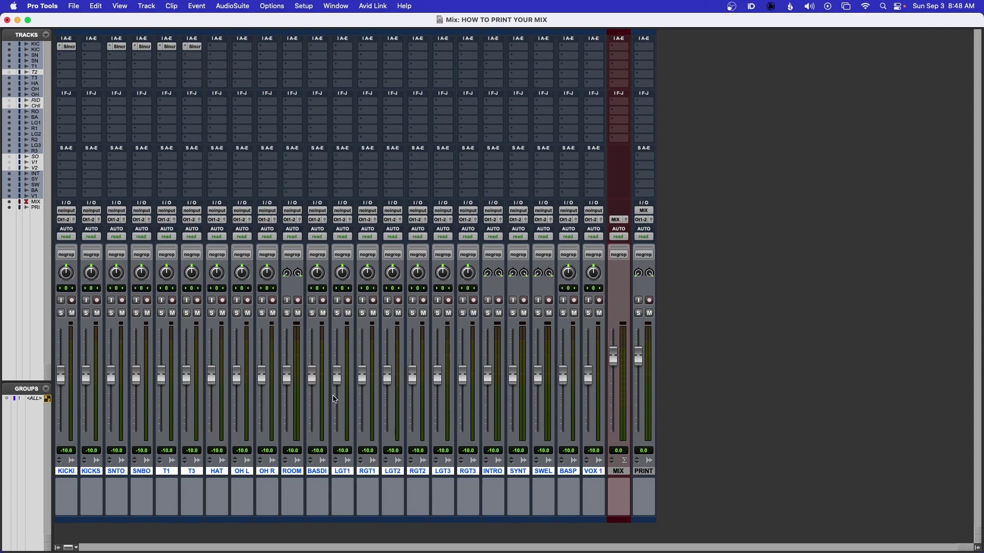
click(64, 221)
mouse_move(65, 224)
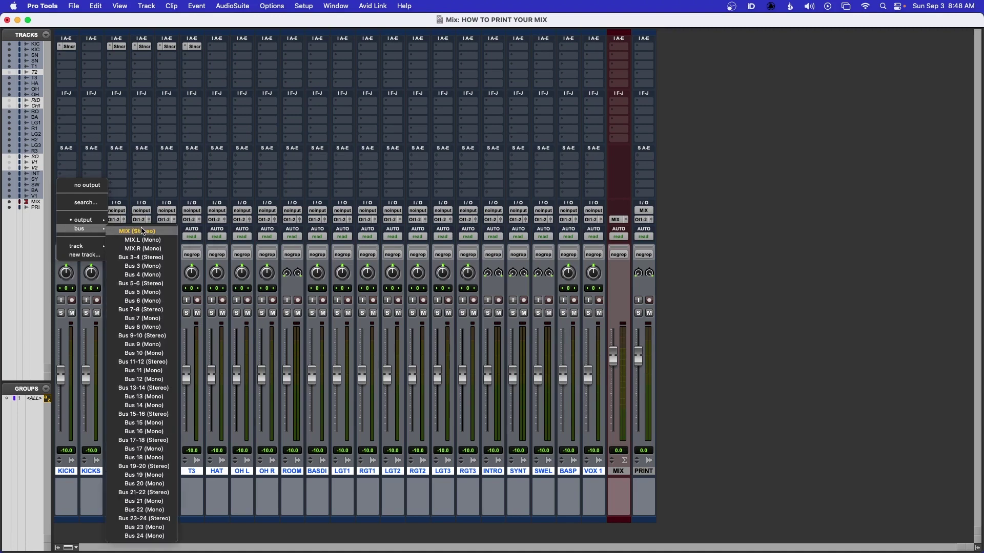
click(142, 232)
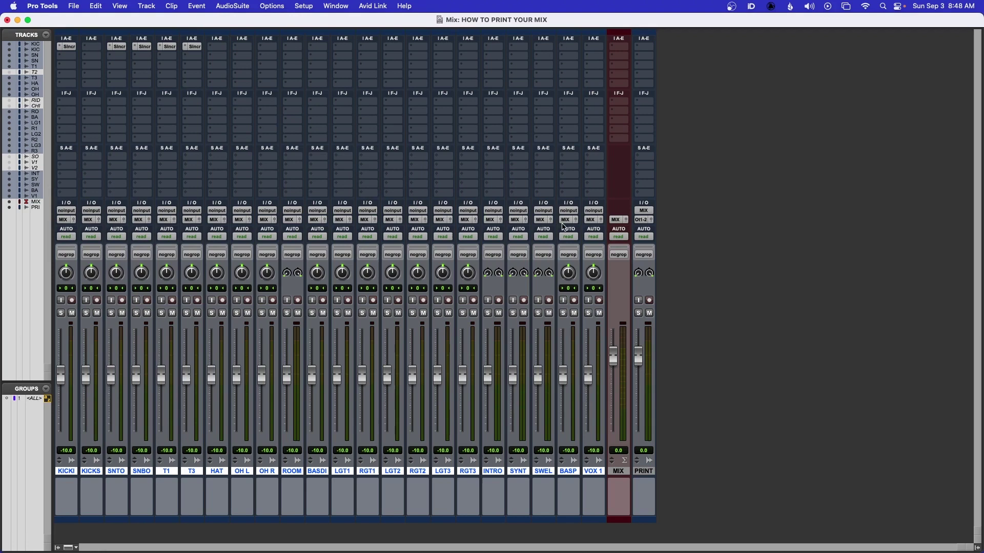
click(645, 472)
key(space)
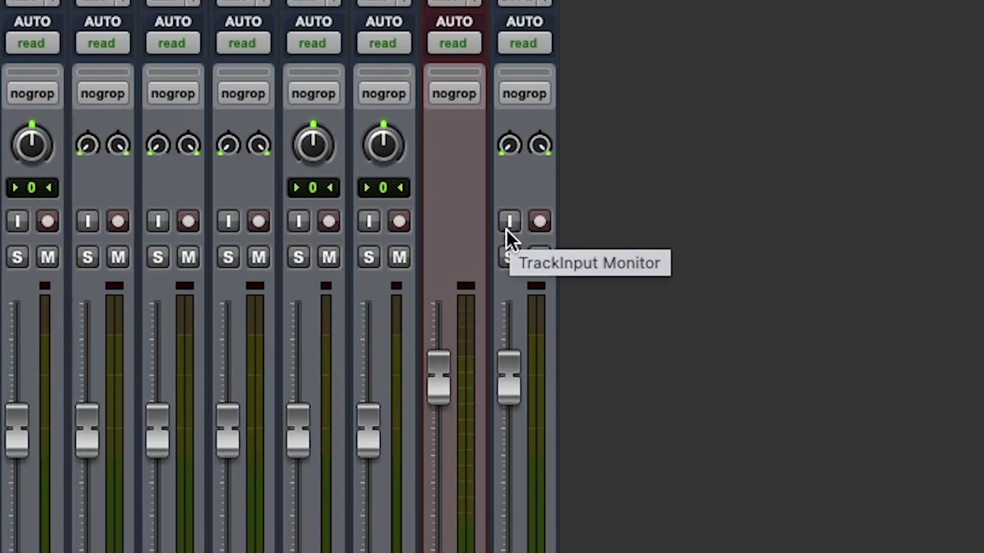
Toggle PRINT's record arm on and off, leaving its input monitoring lit green.
click(511, 221)
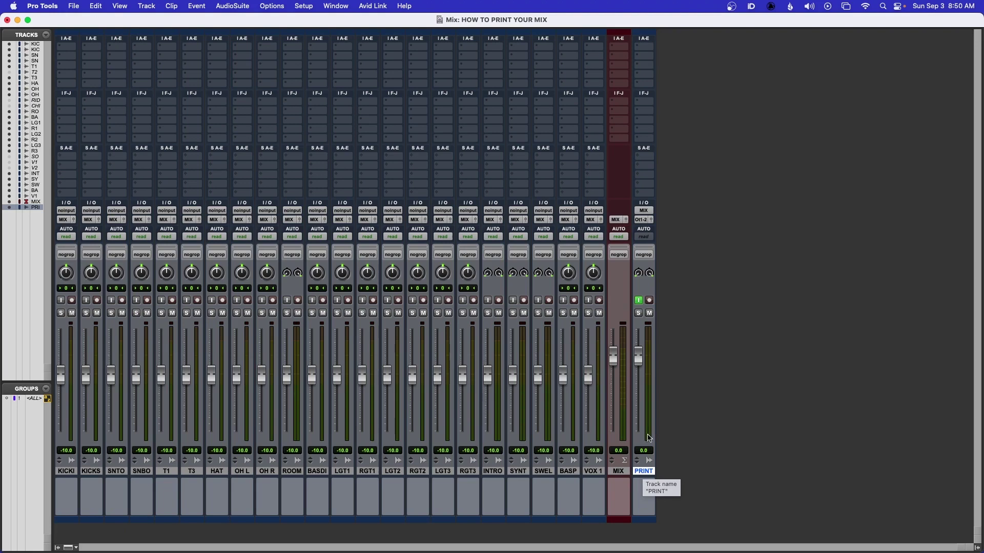
click(650, 300)
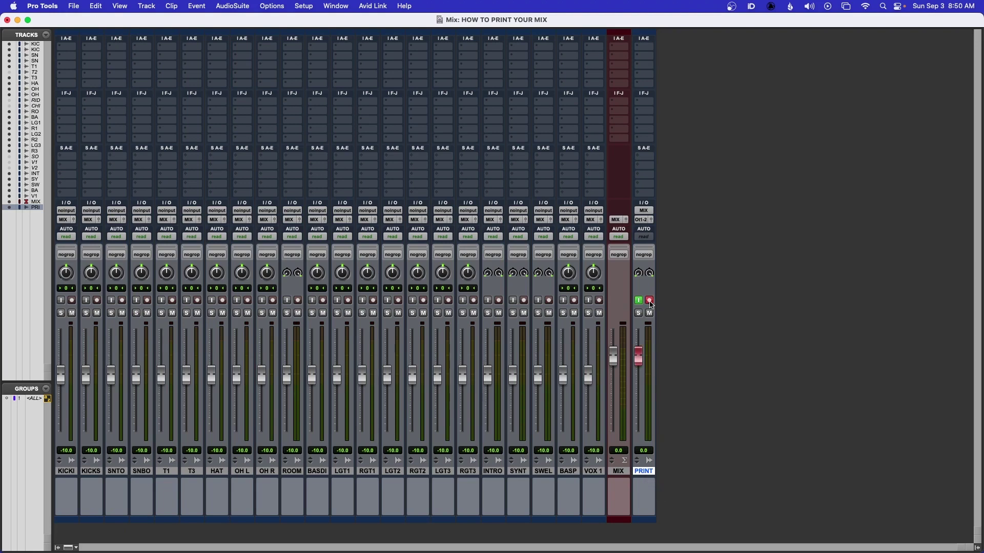
click(650, 301)
click(639, 300)
key(space)
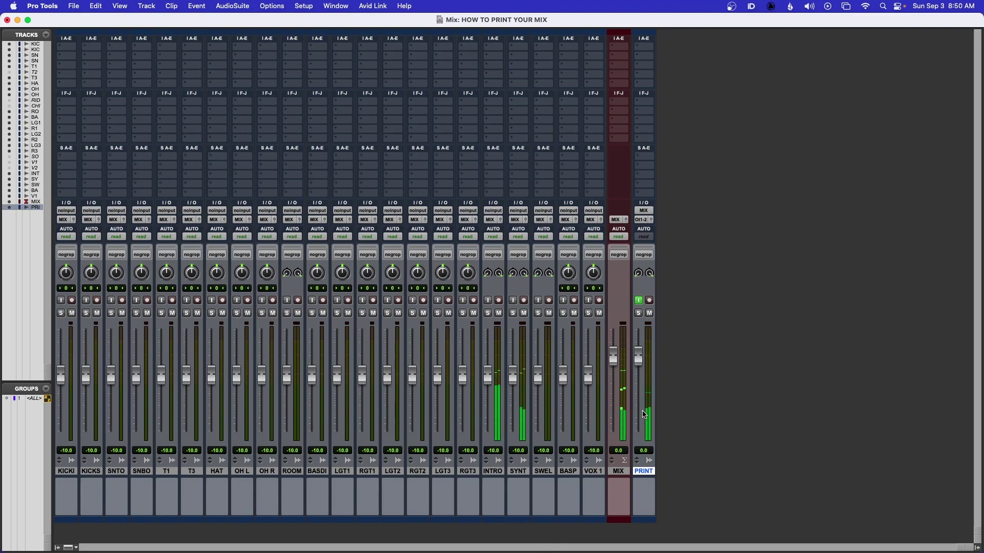
key(space)
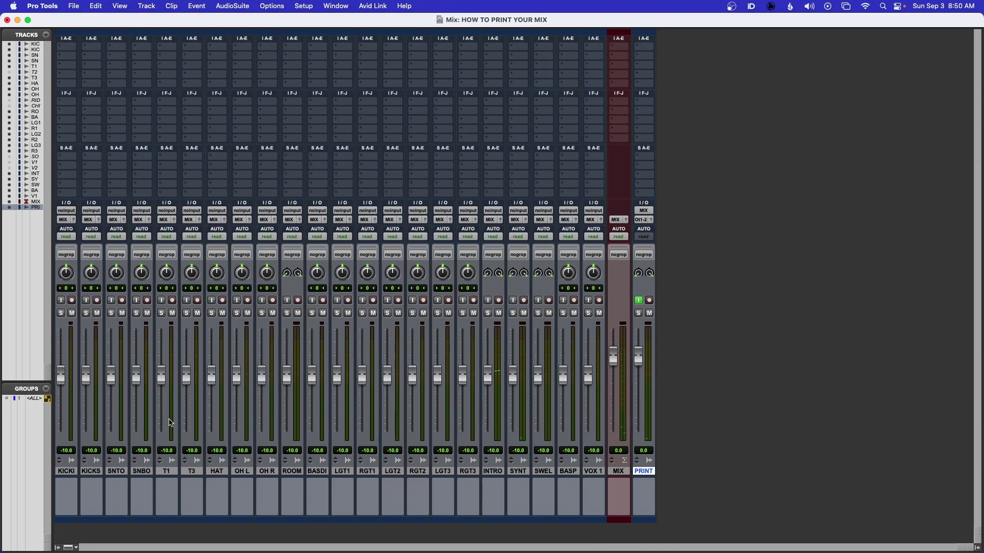
key(super+equal)
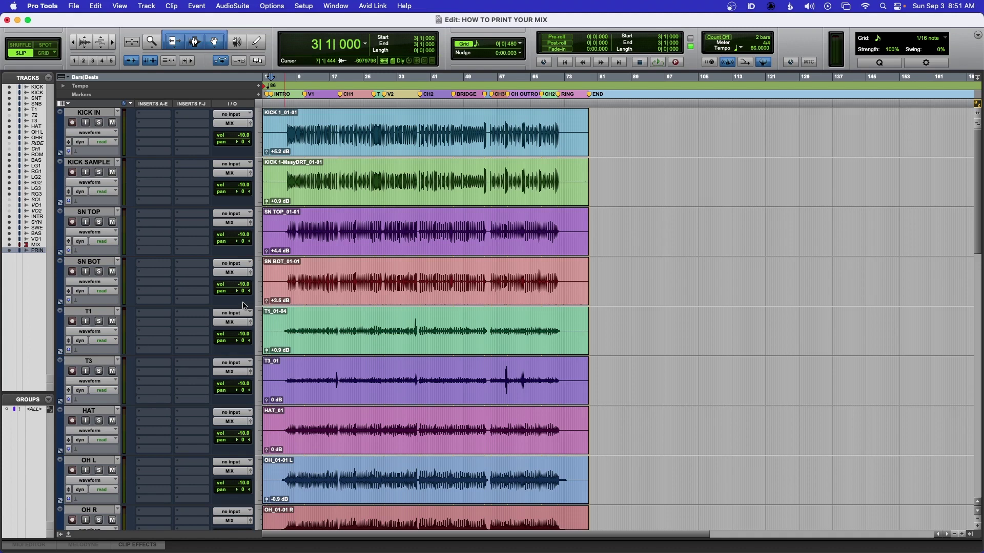
key(super+equal)
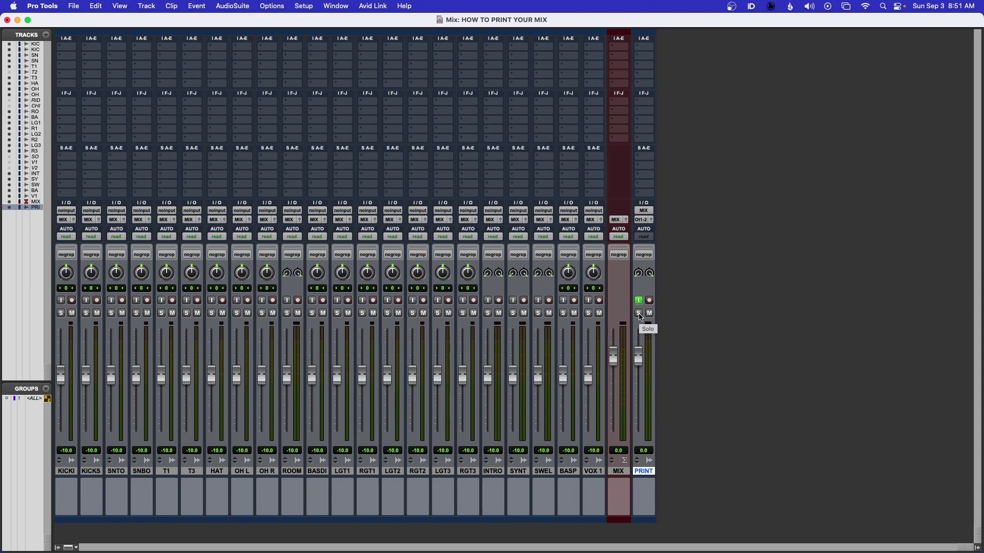
Test soloing LGT1, then make the PRINT track solo-safe.
click(338, 314)
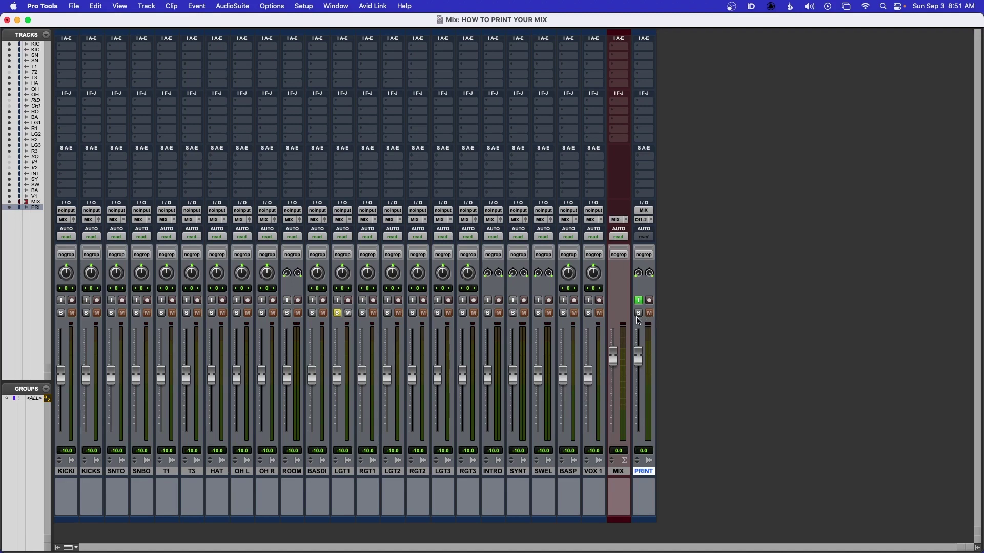
click(337, 313)
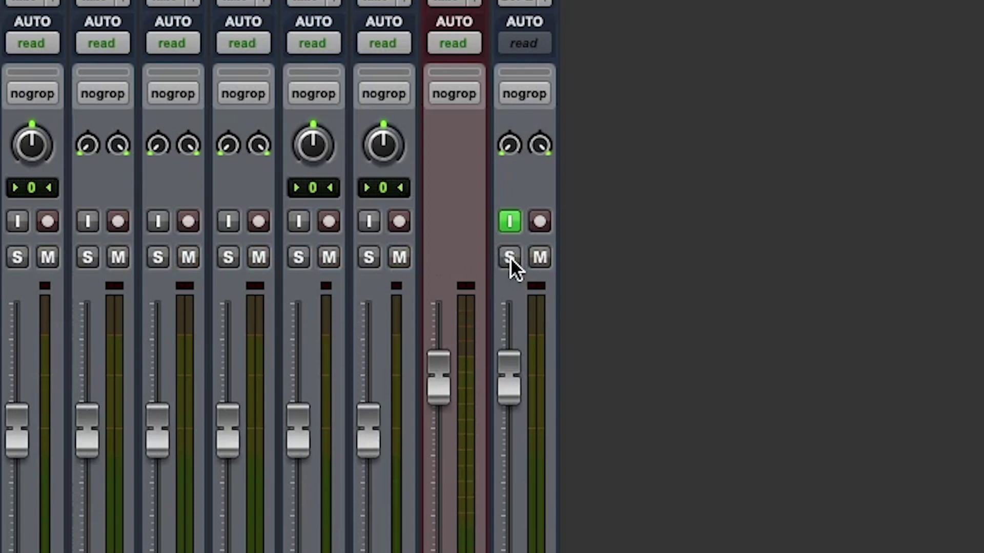
click(511, 257)
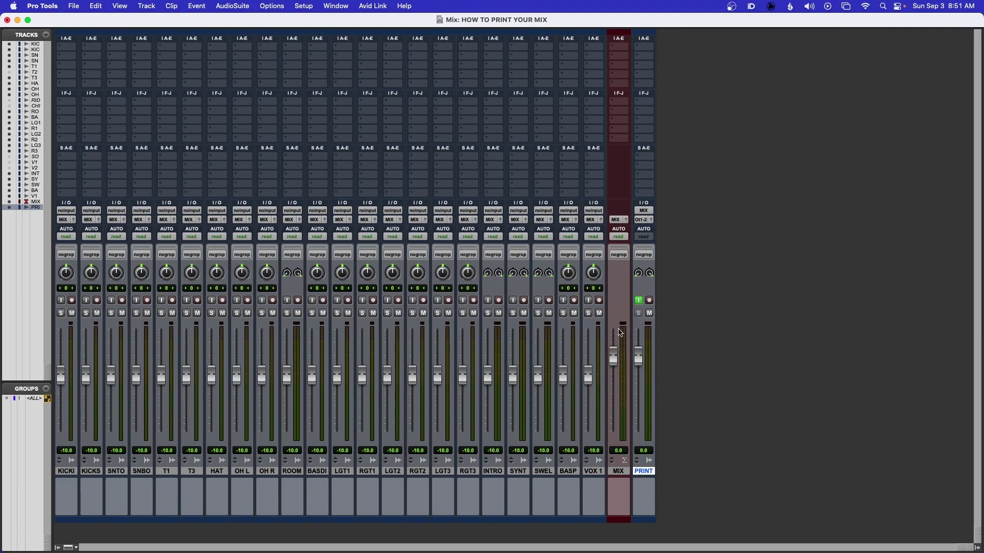
Start playback from the V1 marker at bar 11.
key(super+equal)
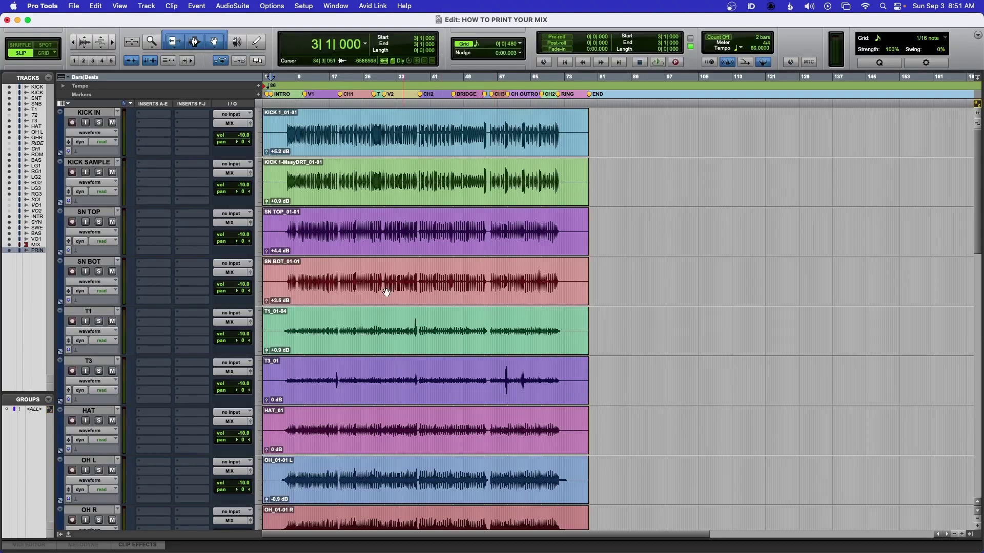
click(307, 97)
key(super+equal)
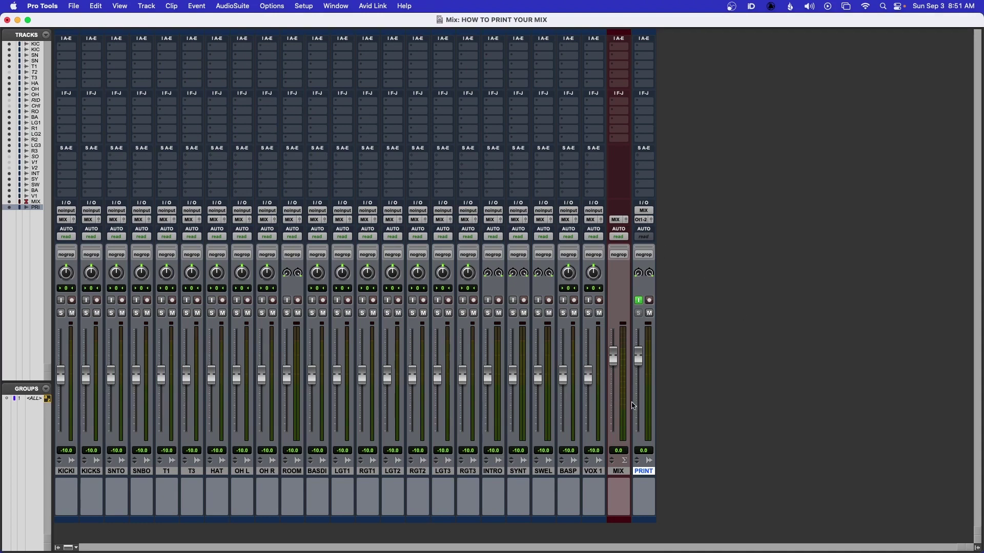
key(space)
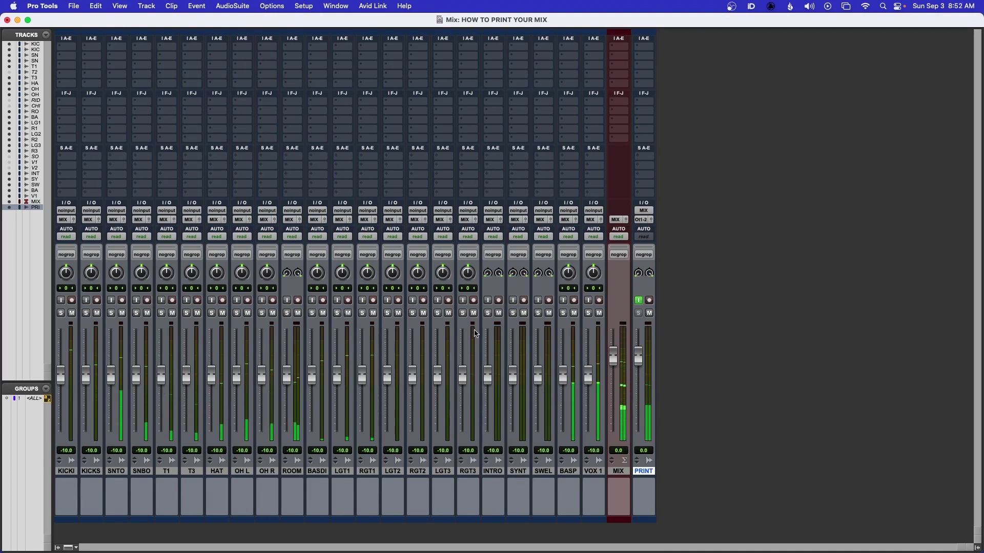
Audition VOX 1, ROOM, BASP, LGT3 and RGT3 in solo, then clear all solos.
click(588, 313)
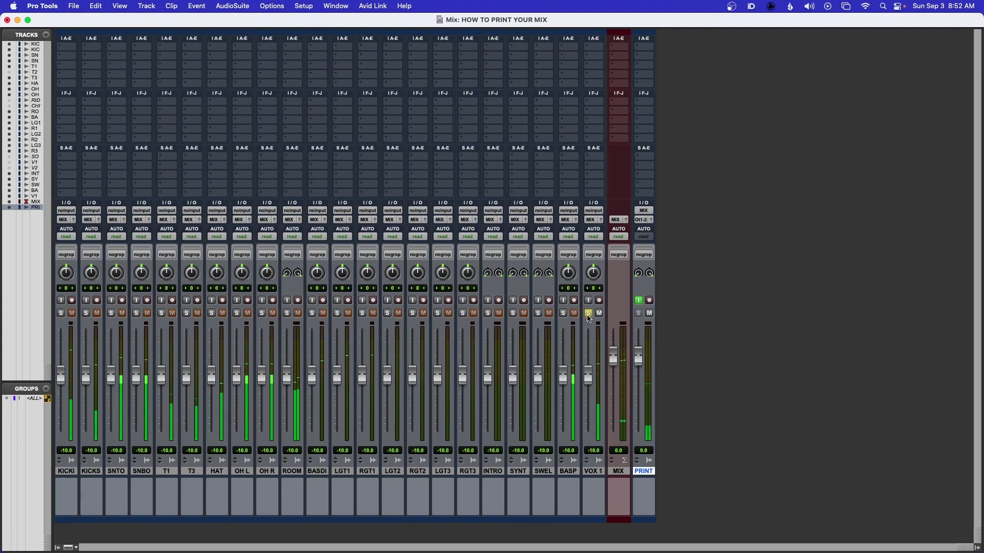
click(589, 313)
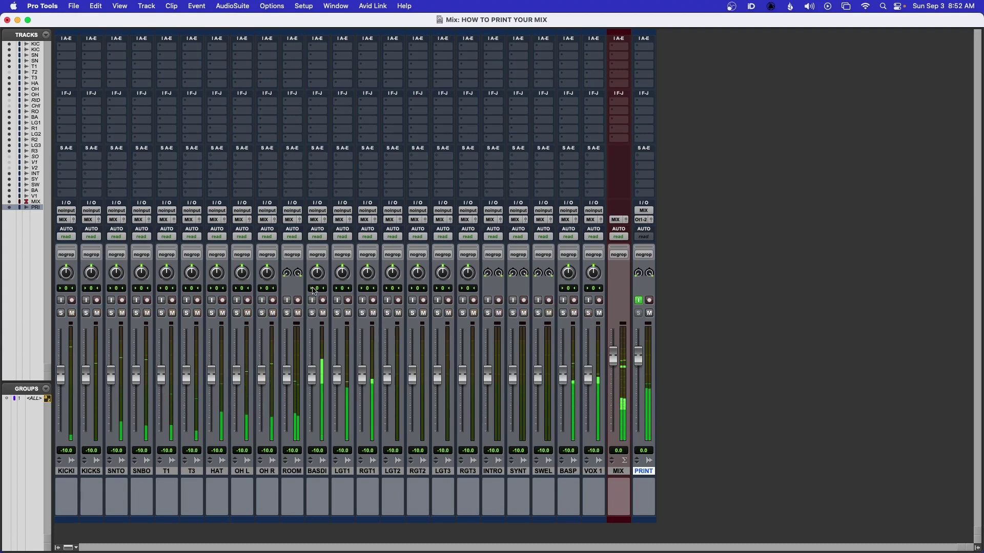
click(287, 313)
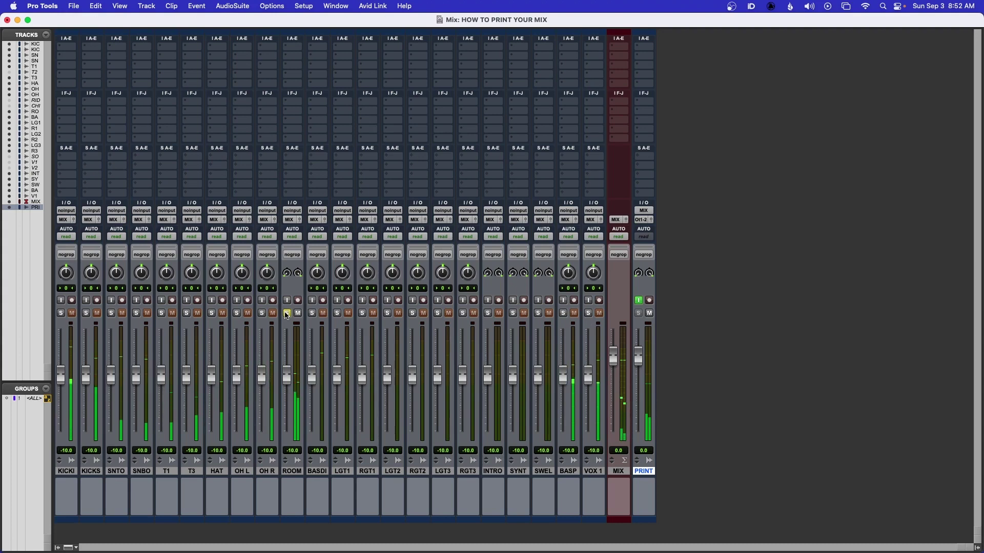
click(287, 313)
click(563, 313)
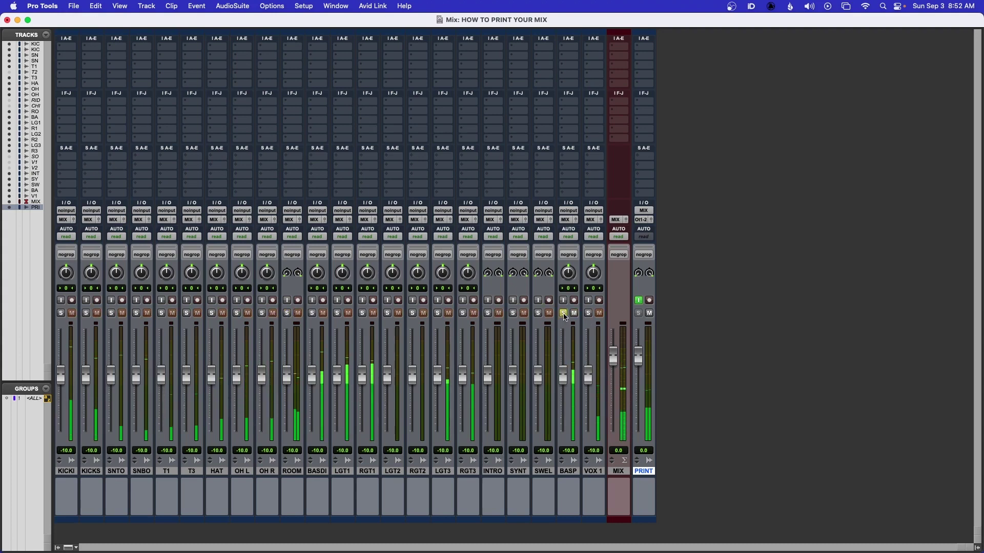
click(287, 313)
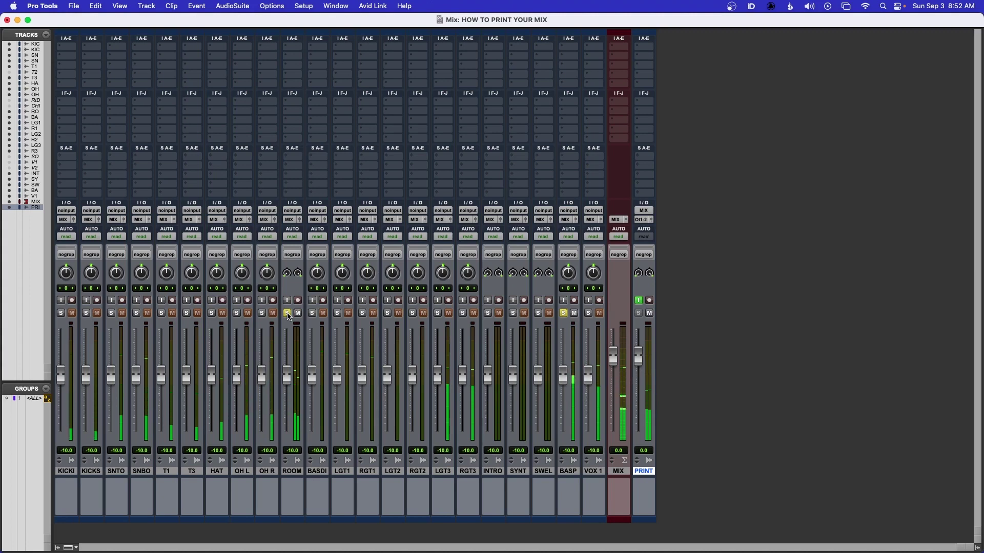
click(437, 313)
click(463, 313)
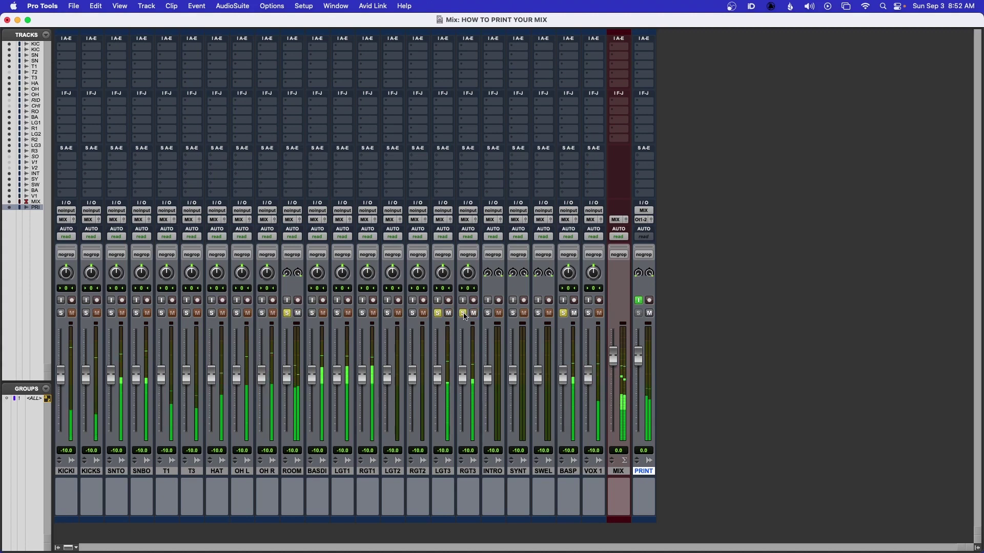
alt+click(464, 313)
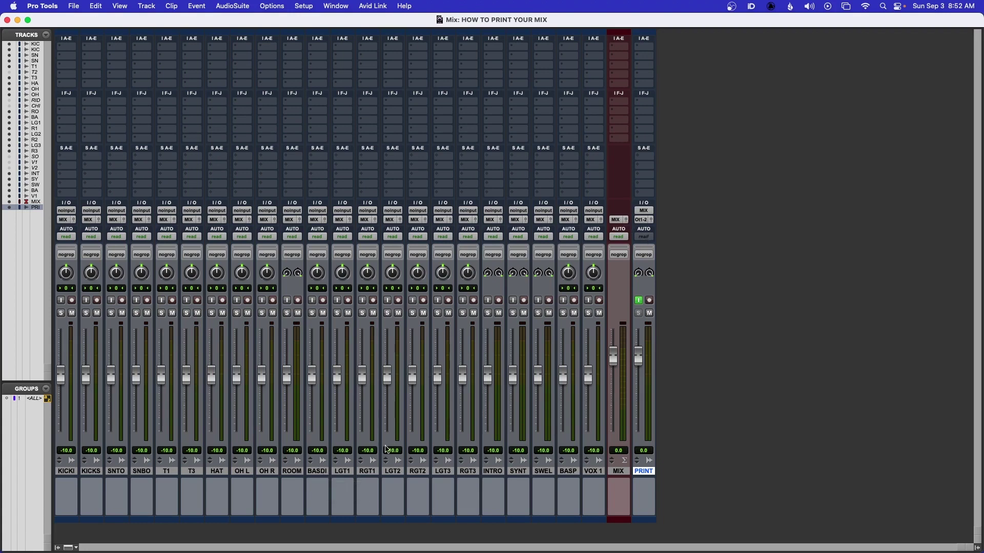
Select the guitar tracks LGT1 through RGT3.
click(343, 472)
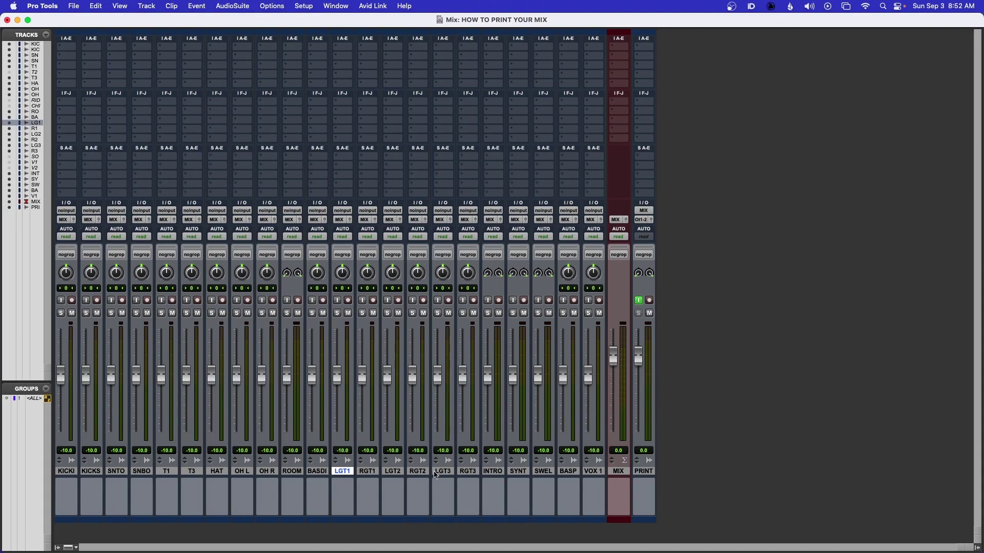
shift+click(467, 473)
key(super+equal)
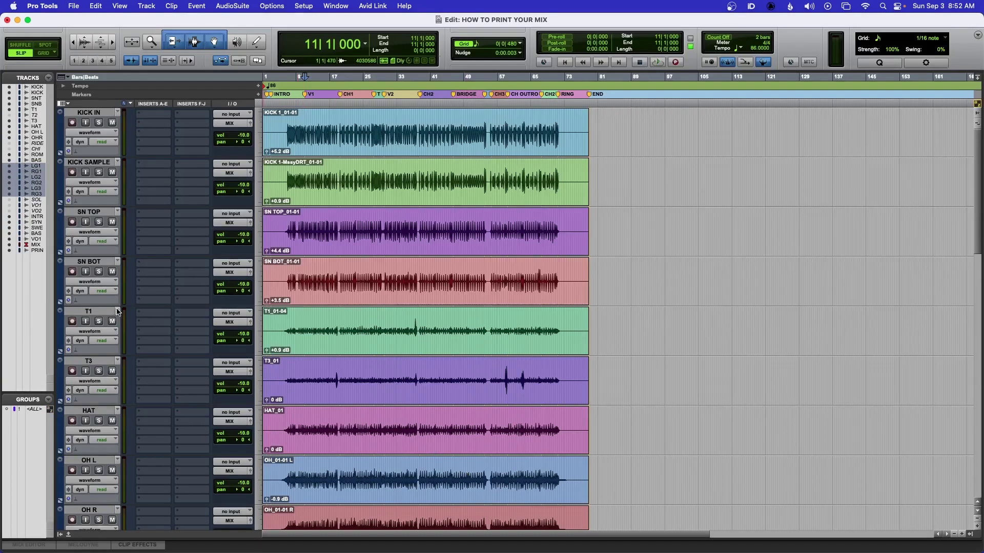
scroll(118, 312, down, 10)
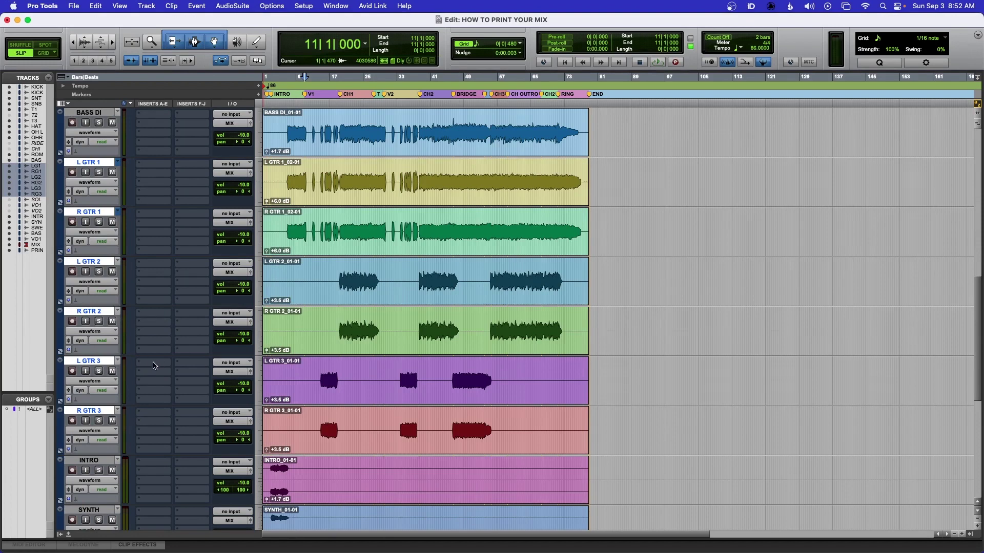
key(super+equal)
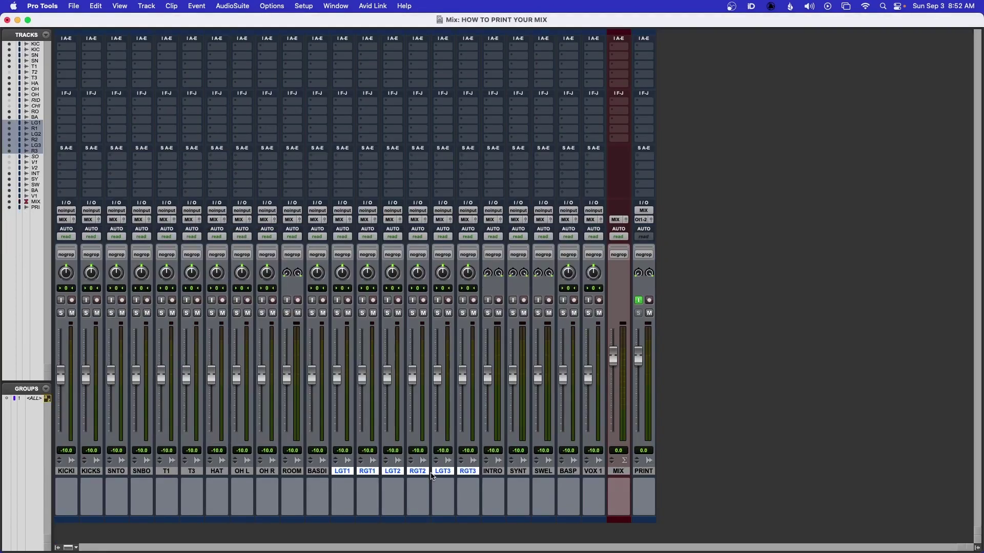
Create a stereo aux input track after RGT3 and name it GTRS.
key(shift+super+n)
key(super+Down)
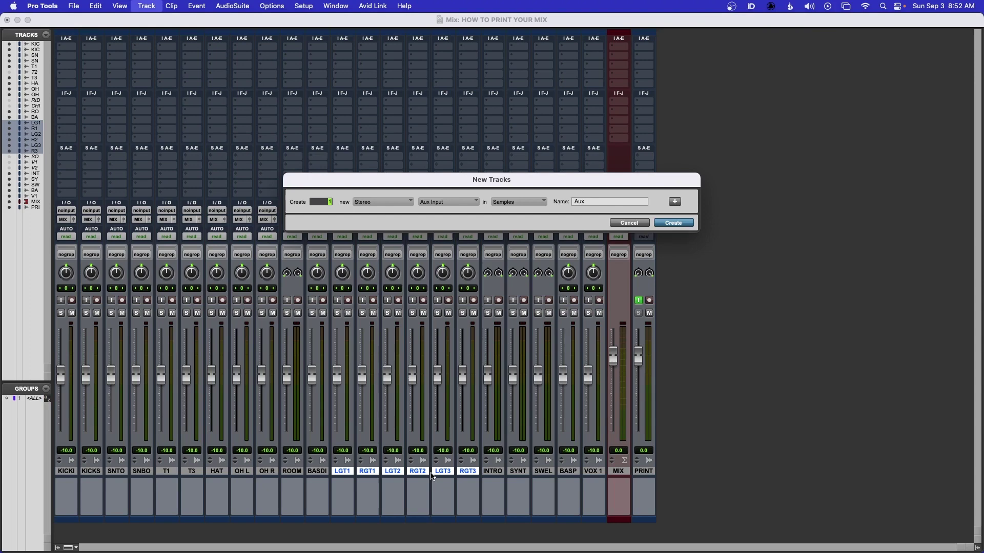
key(Return)
double_click(493, 470)
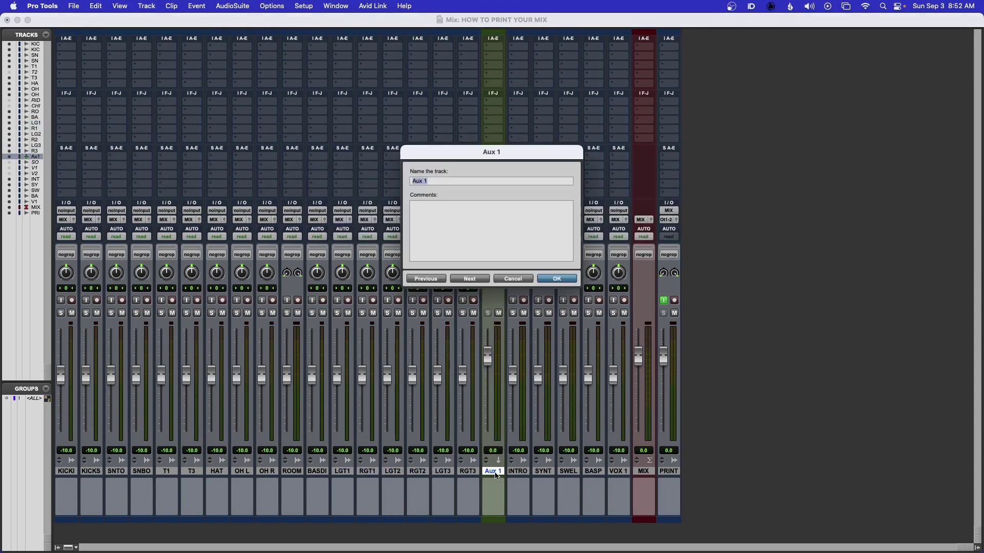
text(GTRS)
key(Return)
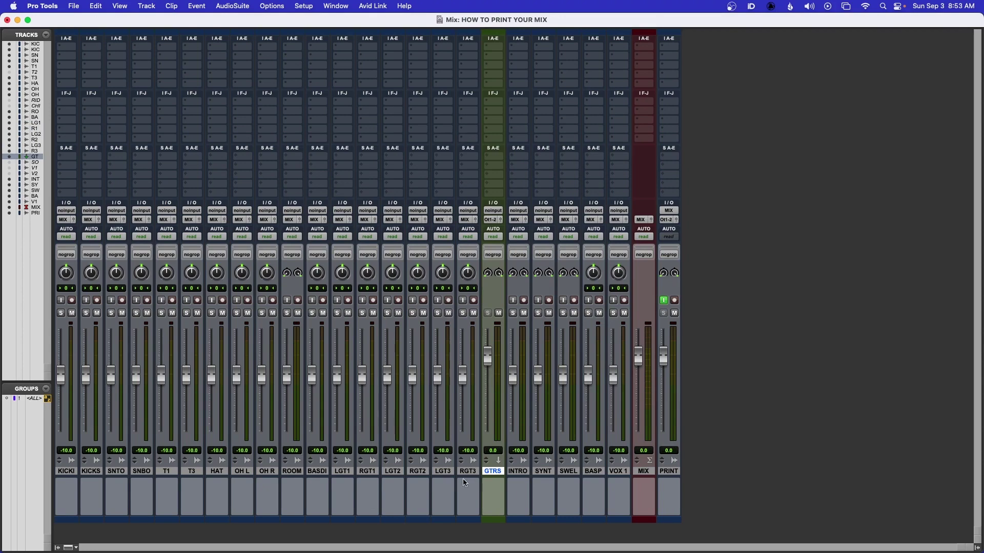
Set the GTRS aux input's source to Bus 3-4.
click(495, 212)
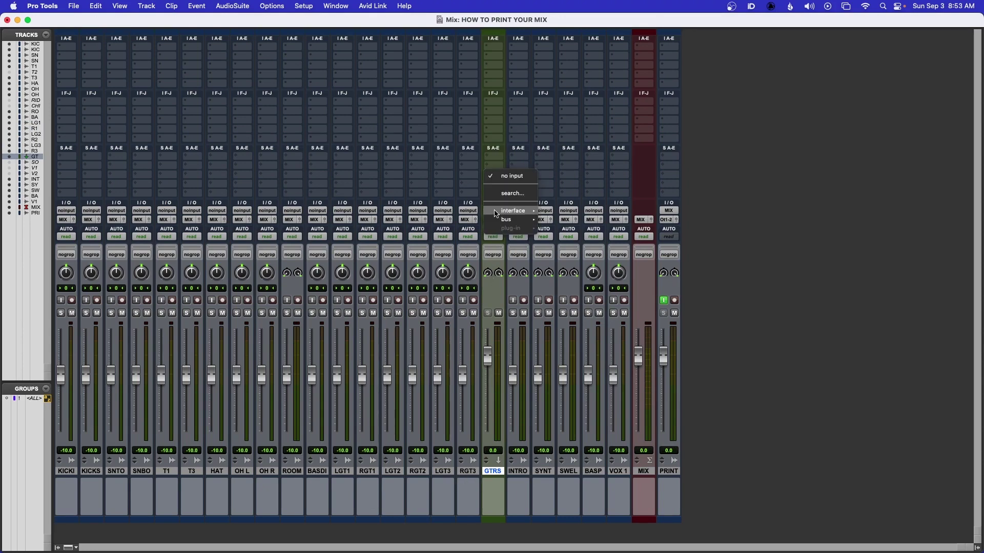
mouse_move(500, 220)
click(554, 228)
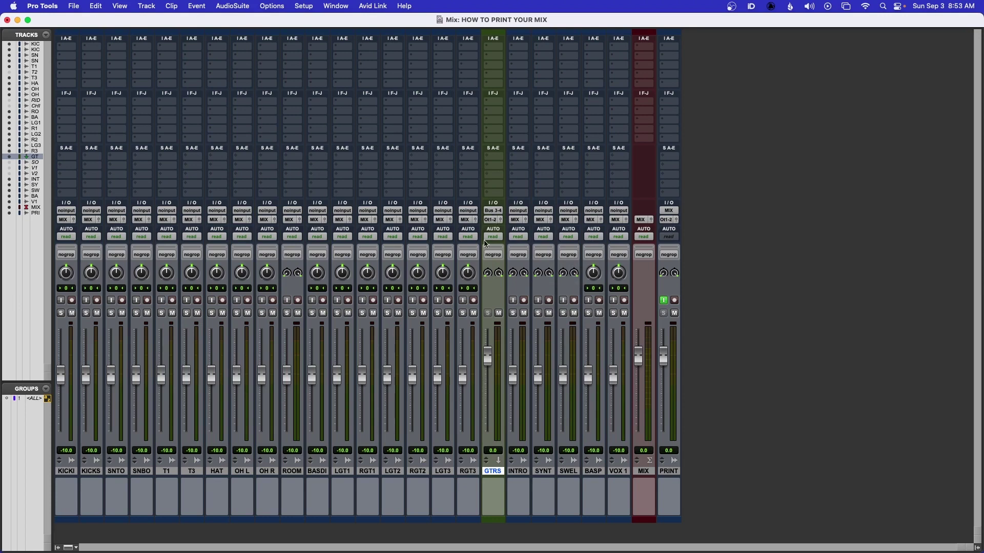
Route the six guitar tracks LGT1–RGT3 to Bus 3-4, then select GTRS.
click(340, 472)
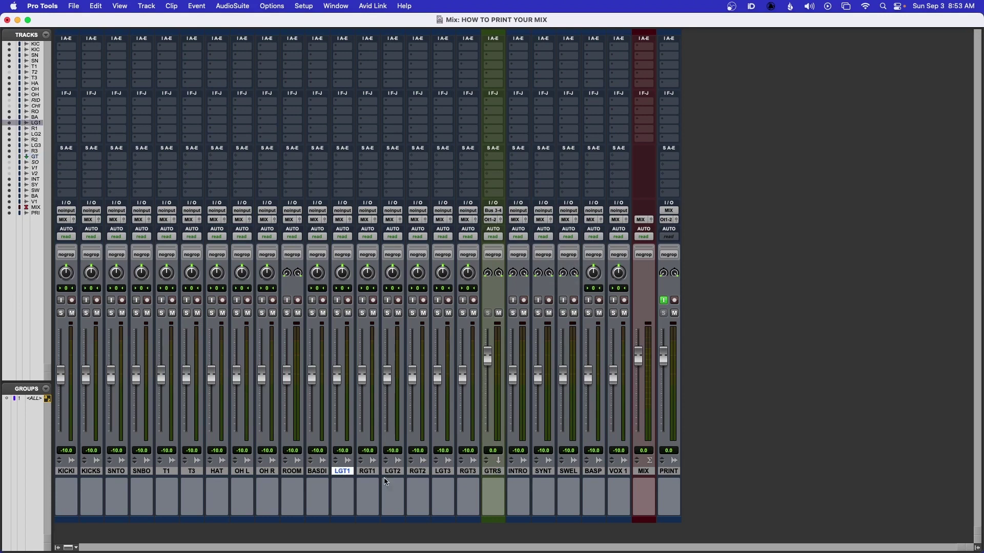
shift+click(466, 471)
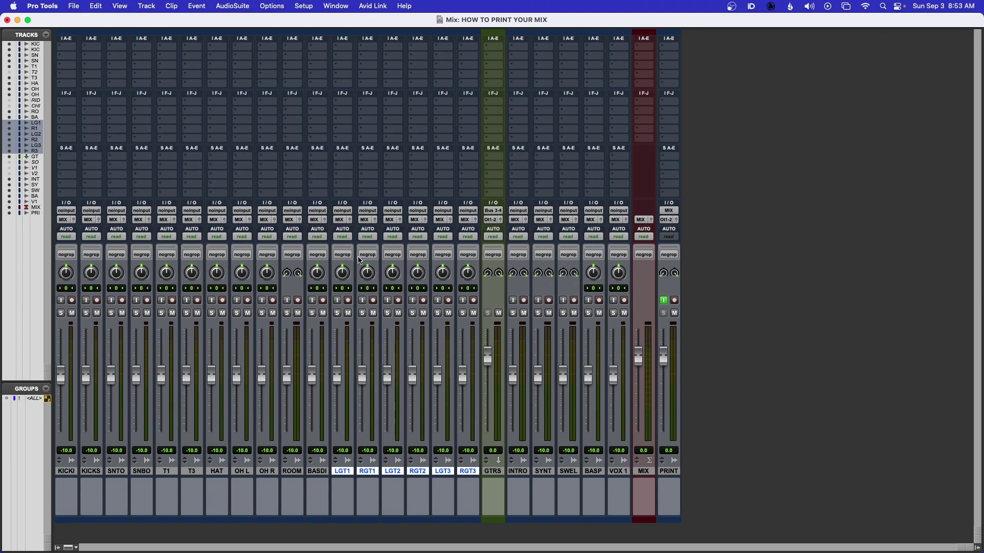
click(340, 220)
mouse_move(359, 229)
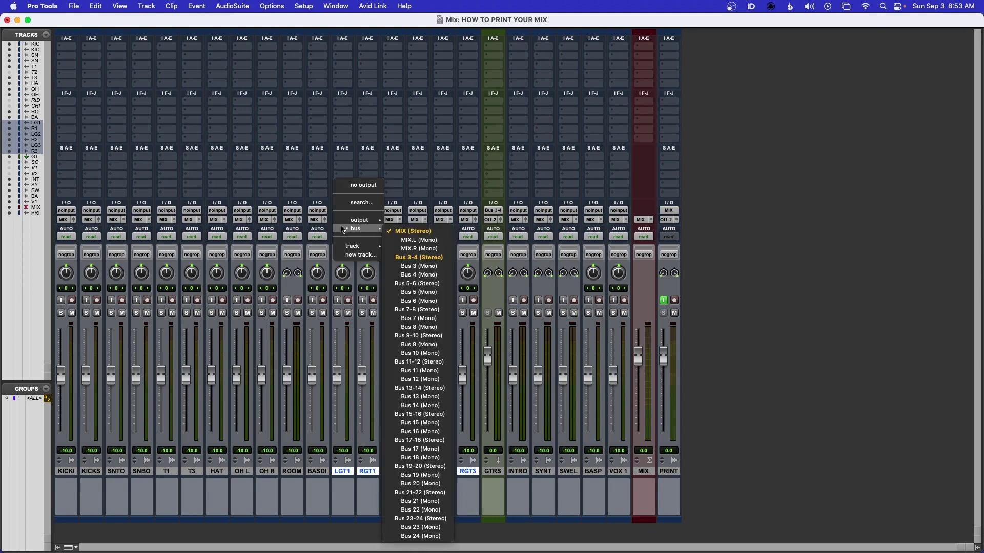
alt+shift+click(399, 258)
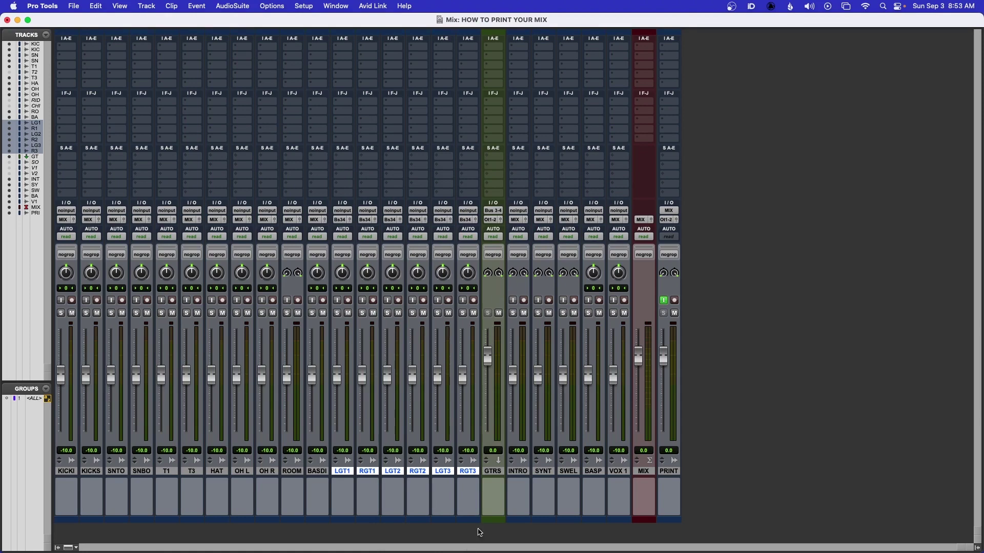
click(494, 470)
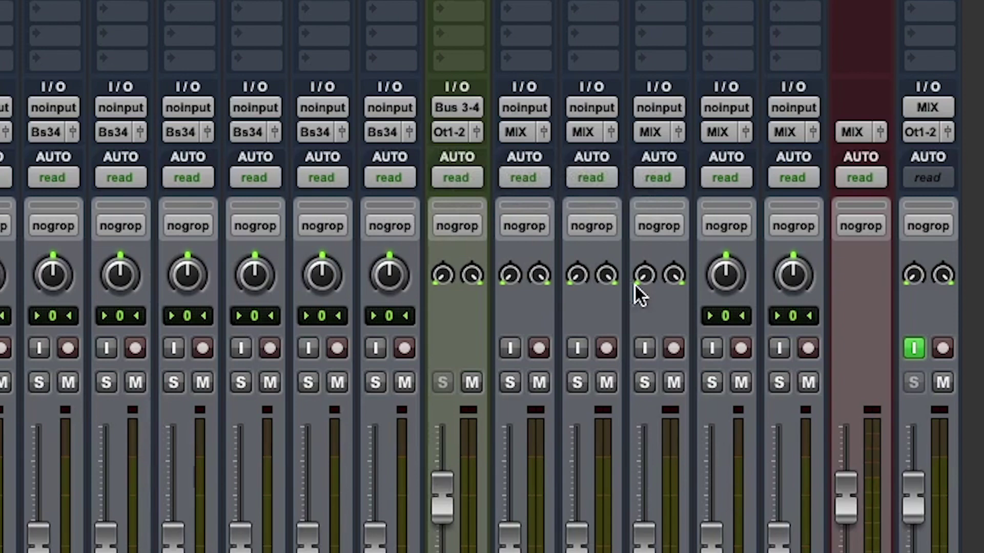
Route the GTRS track's output from Out 1-2 to the MIX (Stereo) bus.
click(450, 132)
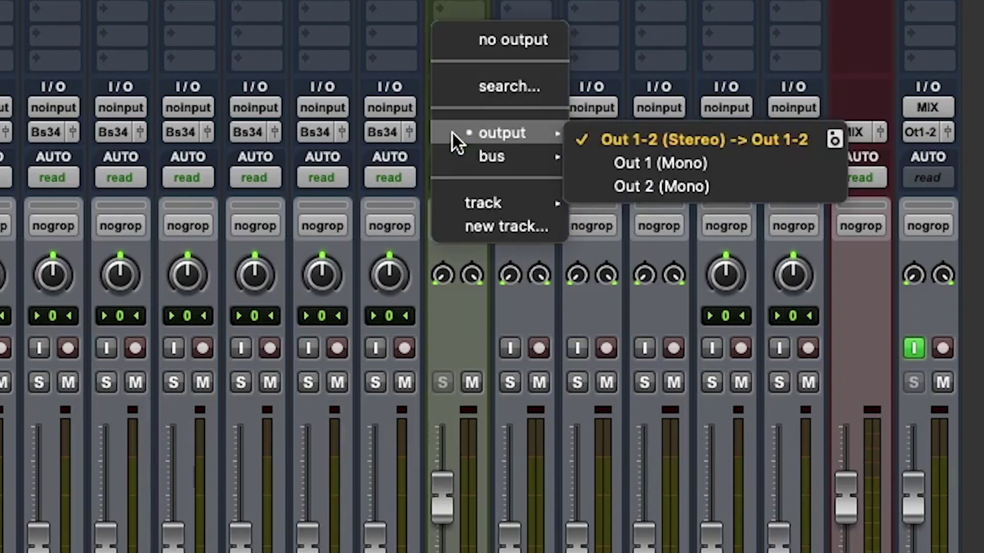
mouse_move(454, 156)
click(631, 153)
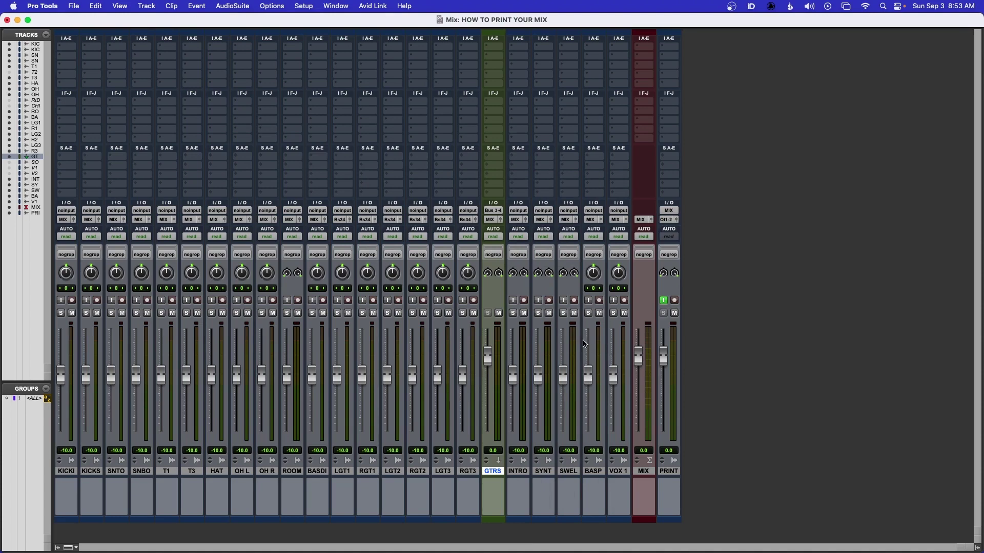
Play the session and mute, then unmute, GTRS to confirm it feeds the mix.
key(space)
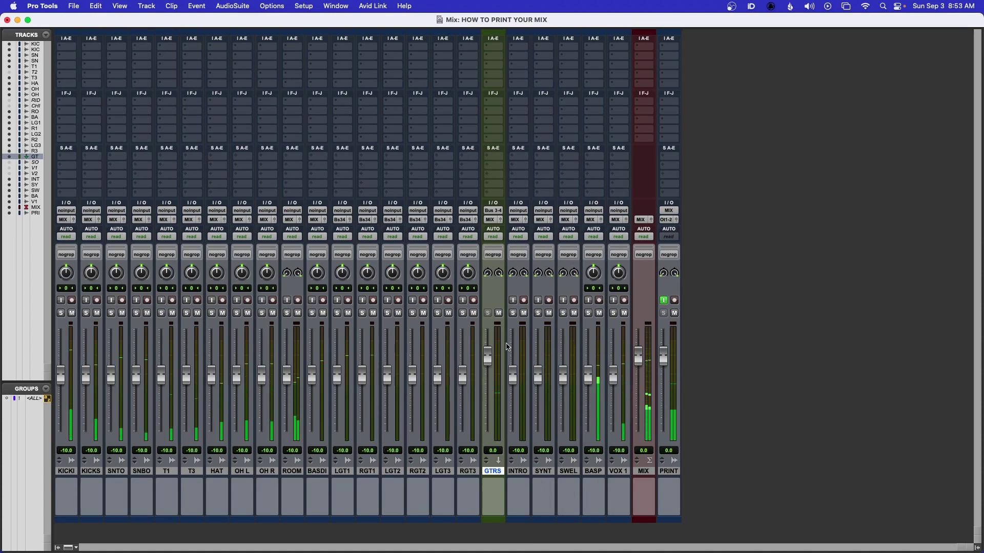
click(498, 313)
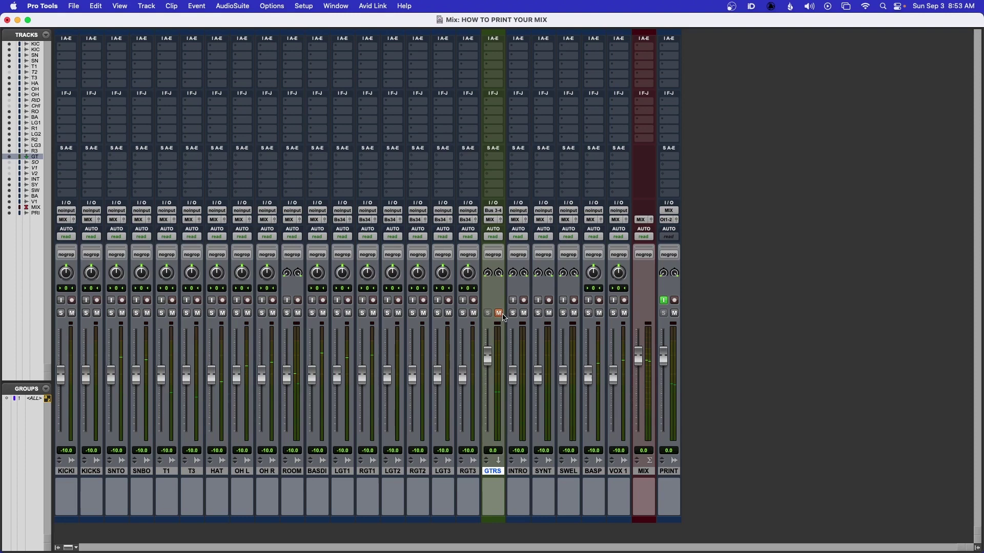
click(500, 314)
In the Edit window, select the 1|1|000–78|4|480 span via BASS DI and cancel the Bounce Mix dialog.
key(super+equal)
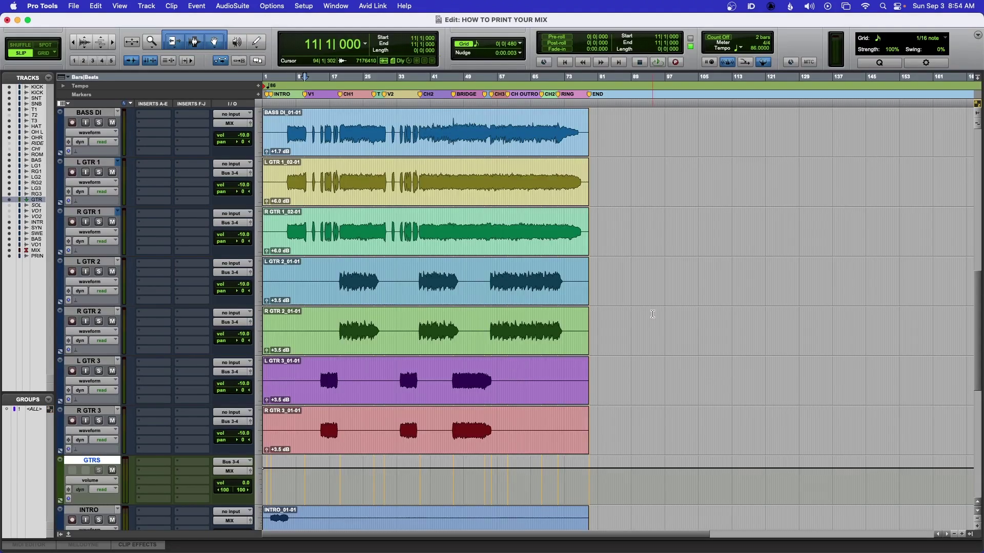
click(420, 148)
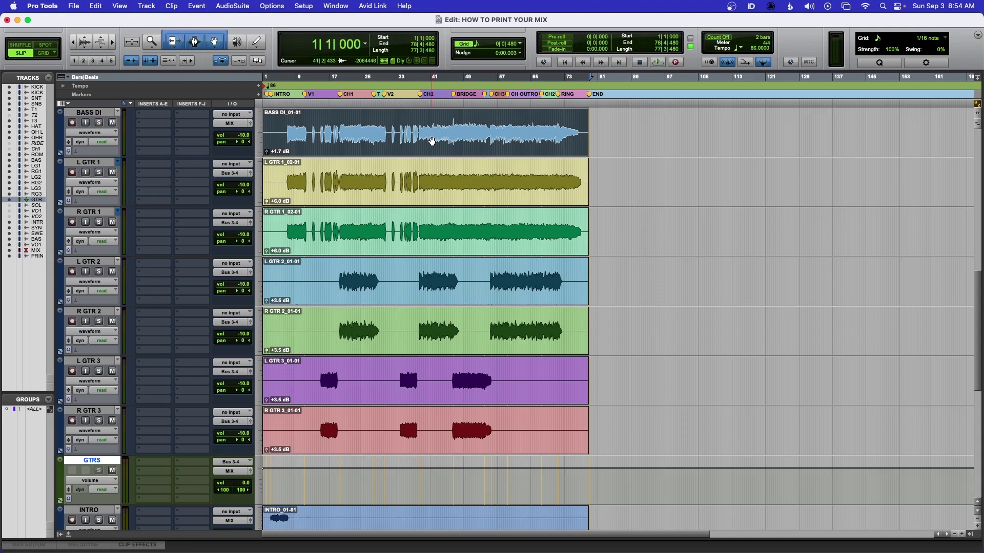
key(alt+super+b)
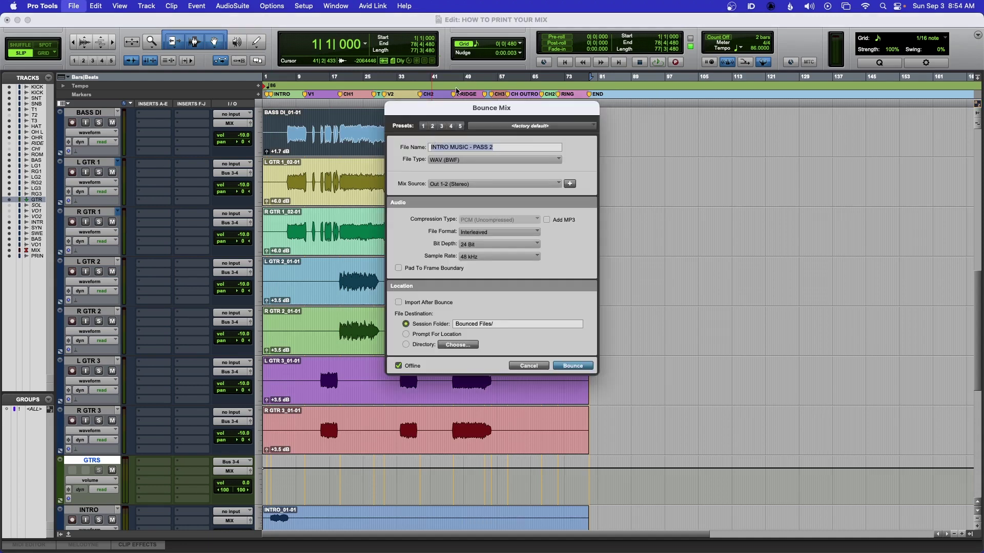
drag(479, 108, 519, 141)
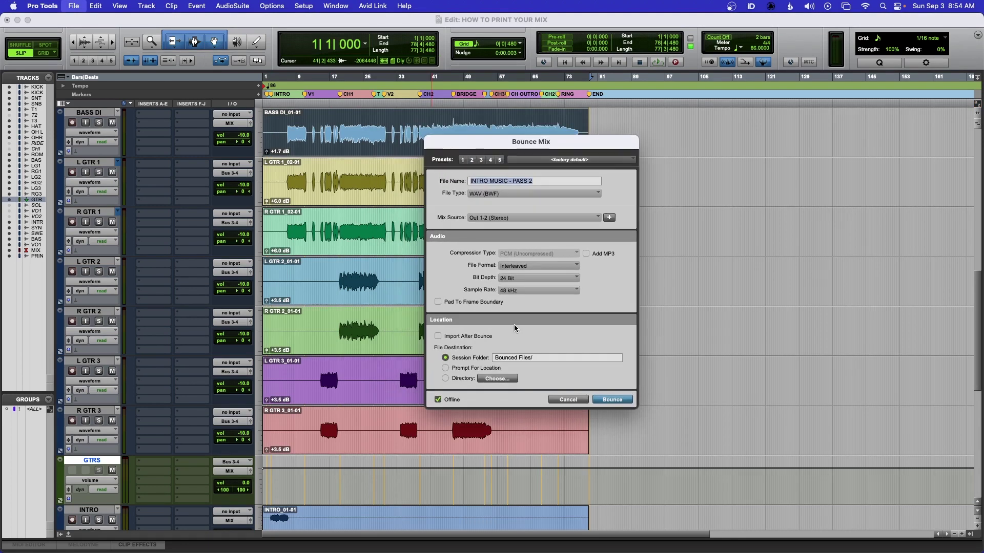
click(568, 399)
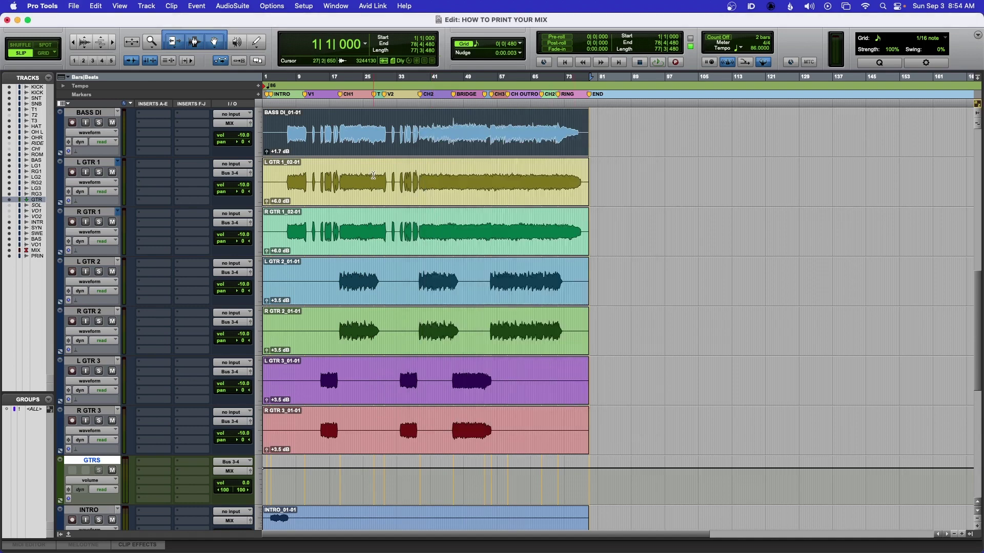
Reselect the full song span on BASS DI and record the mix onto the PRINT track.
key(Return)
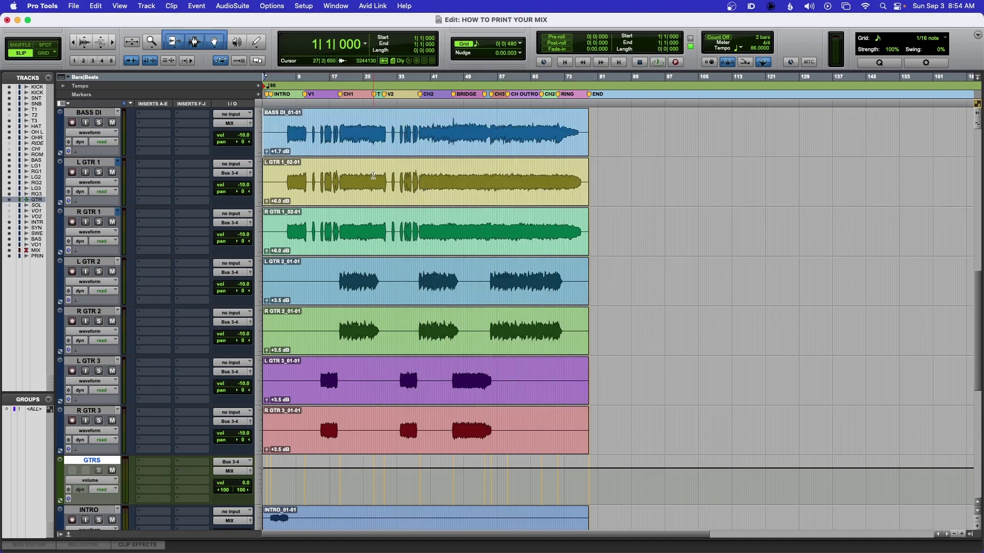
click(393, 151)
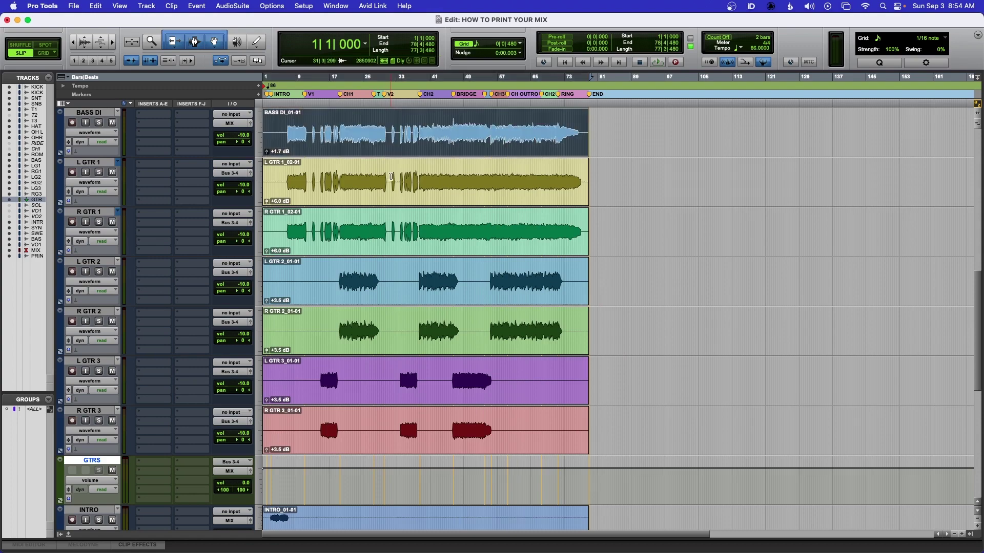
scroll(184, 350, down, 10)
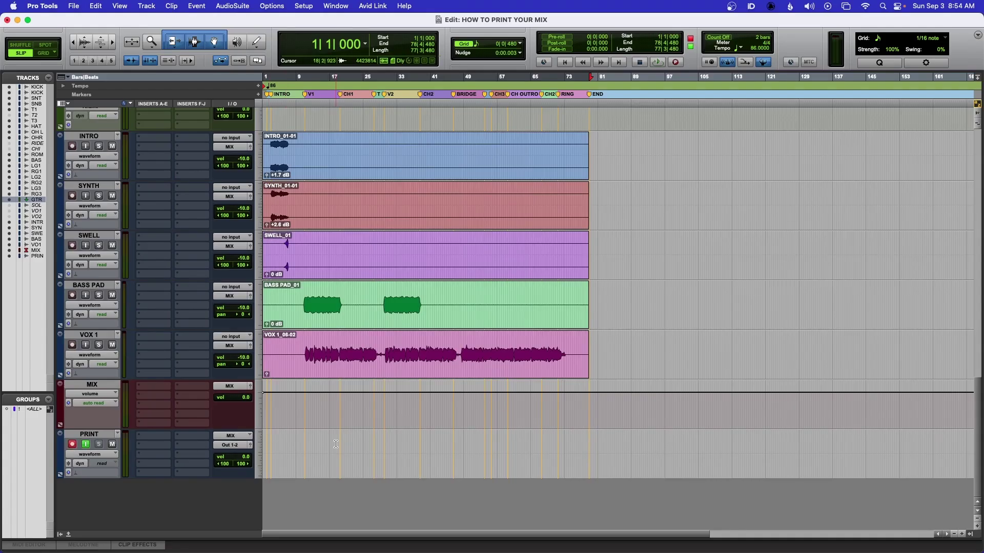
key(super+space)
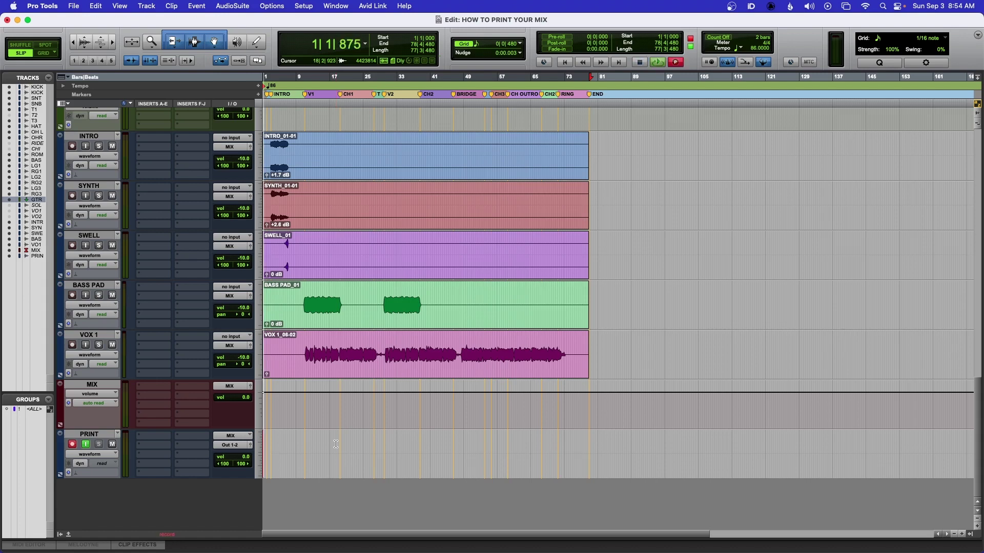
key(super+bracketright)
key(super+bracketright)
key(super+bracketright)
key(super+bracketright)
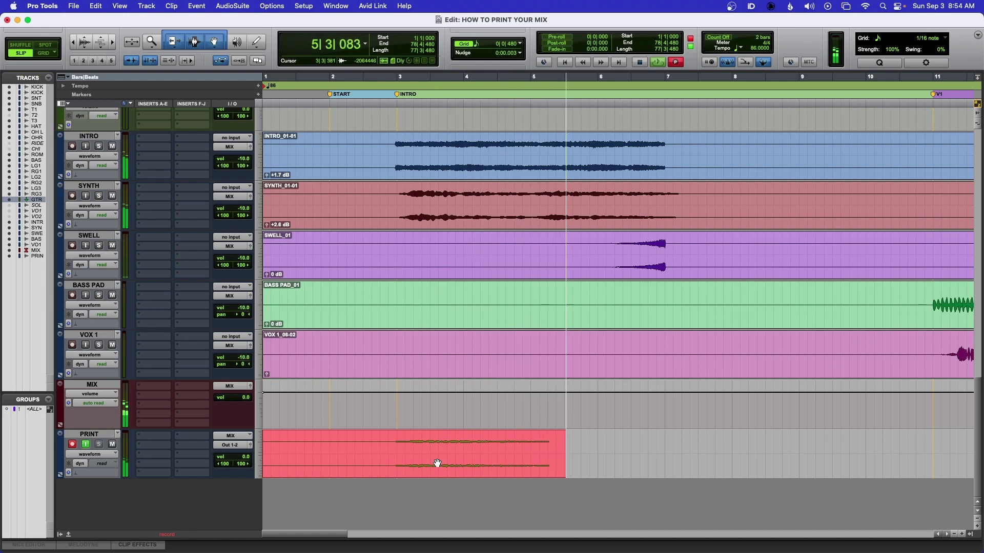
key(super+bracketleft)
key(super+bracketleft)
key(super+bracketleft)
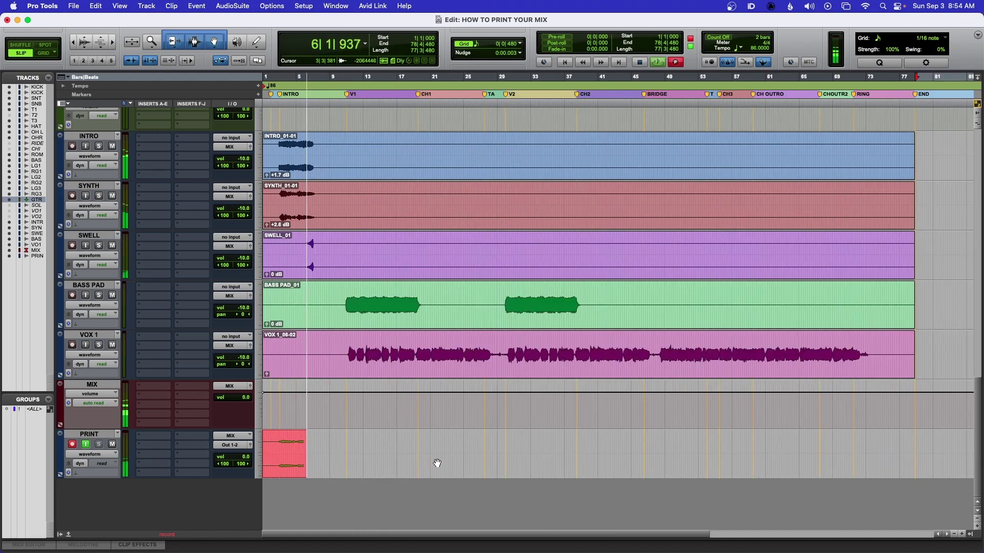
key(super+bracketleft)
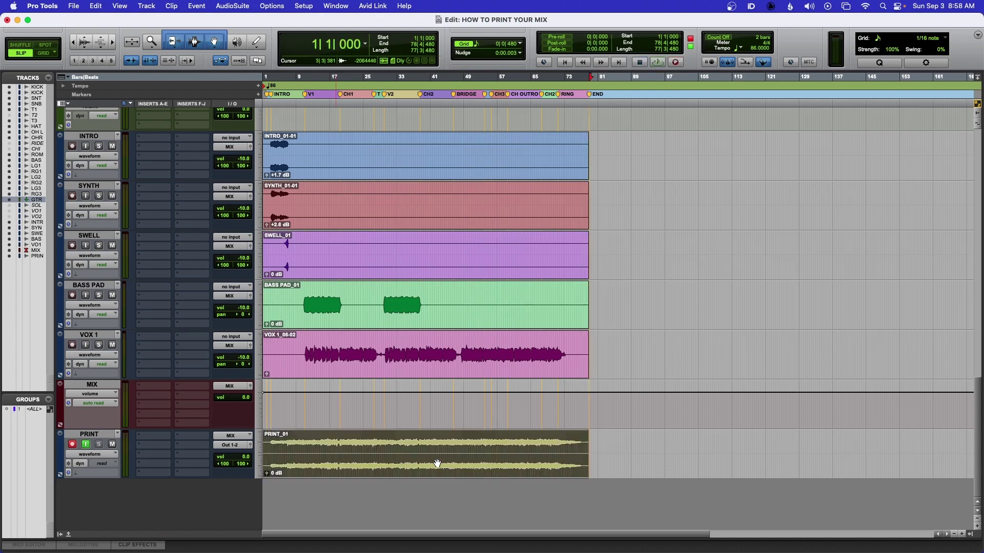
click(425, 443)
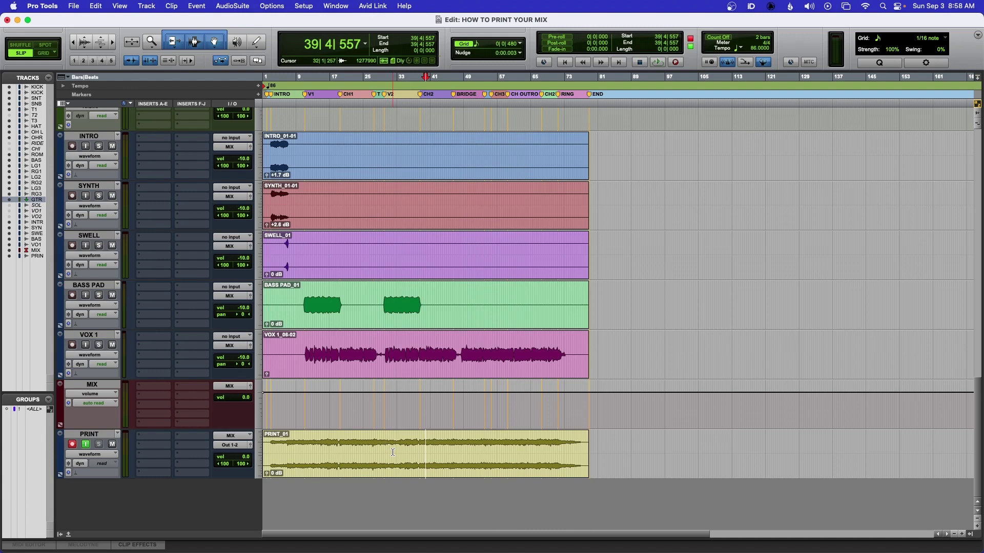
Reset the VOX 1 fader in the Mix window from -10.0 dB to 0.0 dB.
key(super+equal)
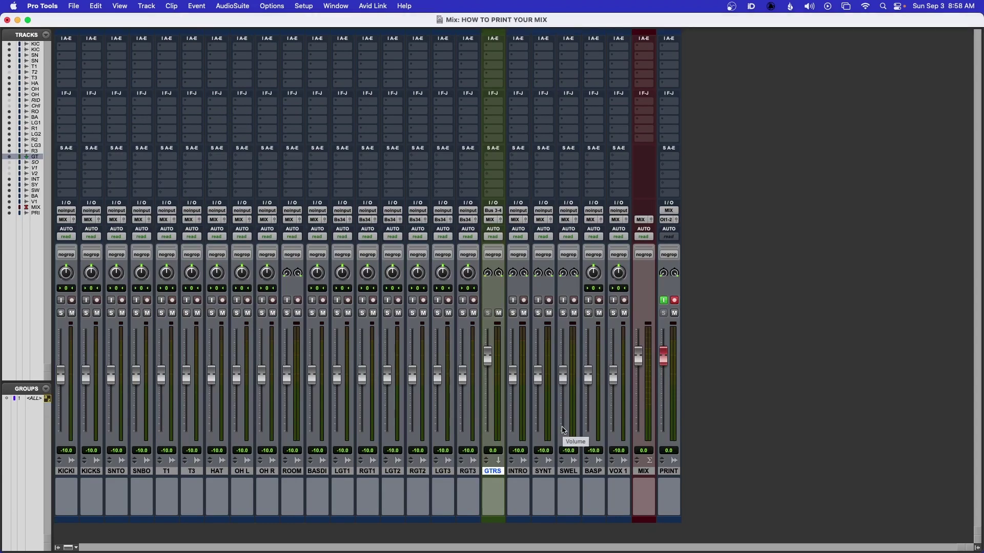
alt+click(615, 378)
Back in the Edit window, play and stop from the V2 marker at bar 30.
key(super+equal)
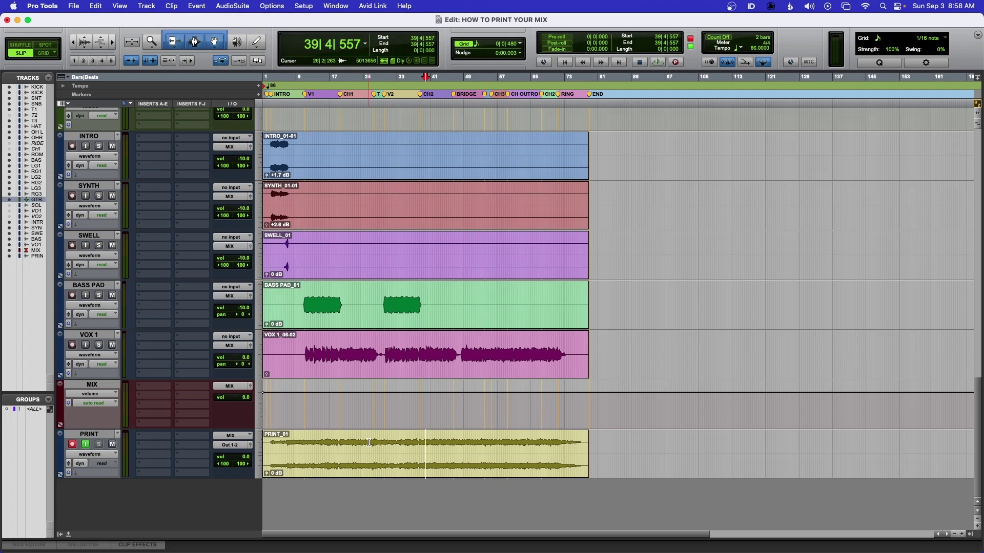
click(386, 96)
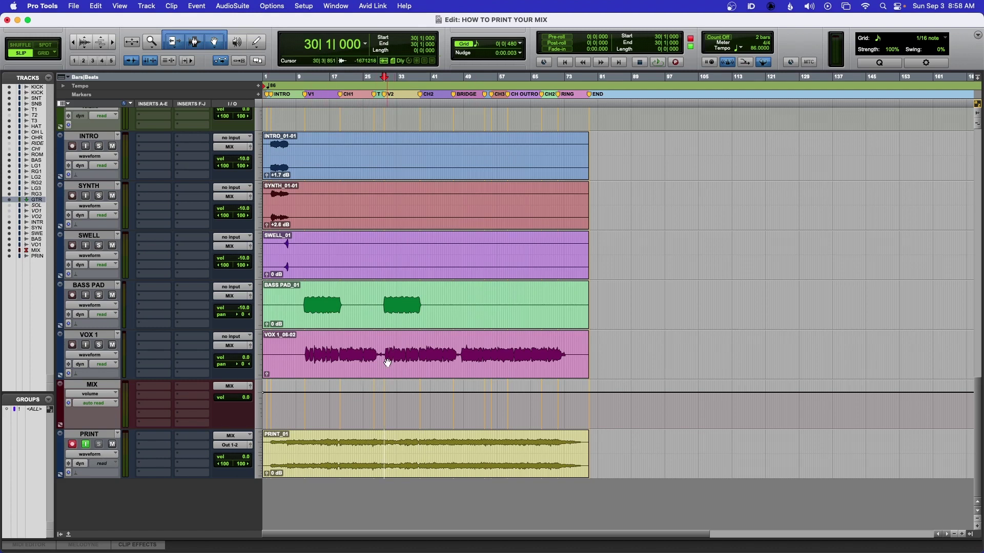
key(space)
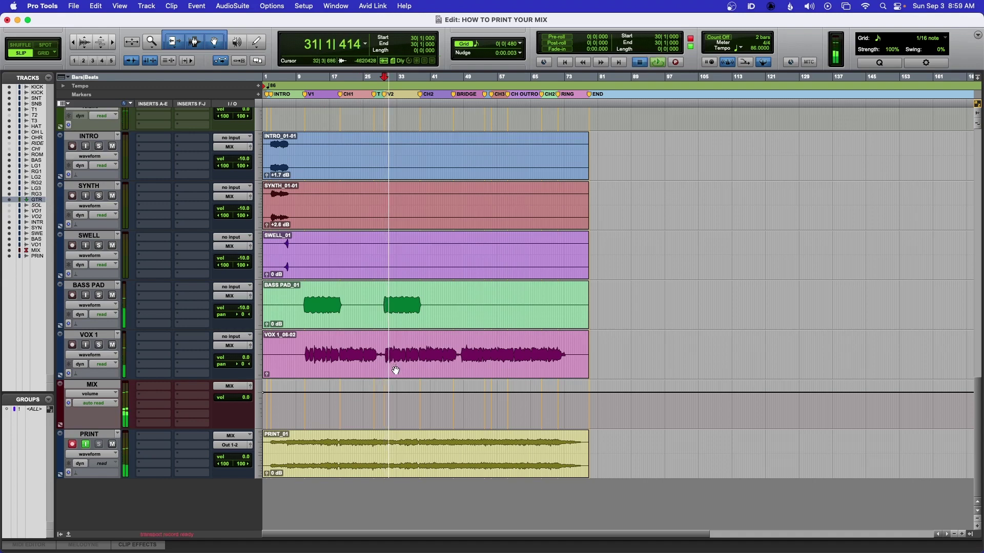
key(space)
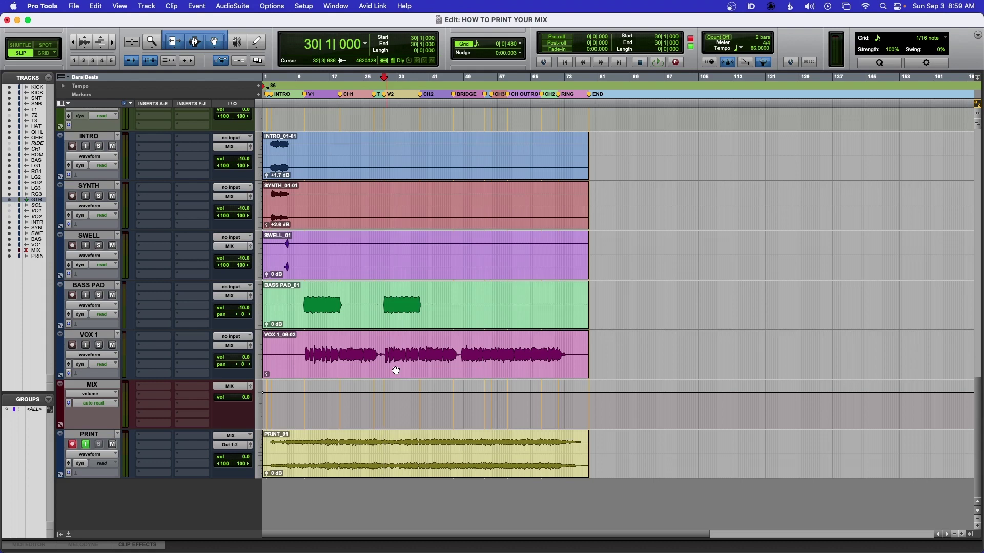
Replay from bar 30 while toggling PRINT's input monitoring off and back on.
key(space)
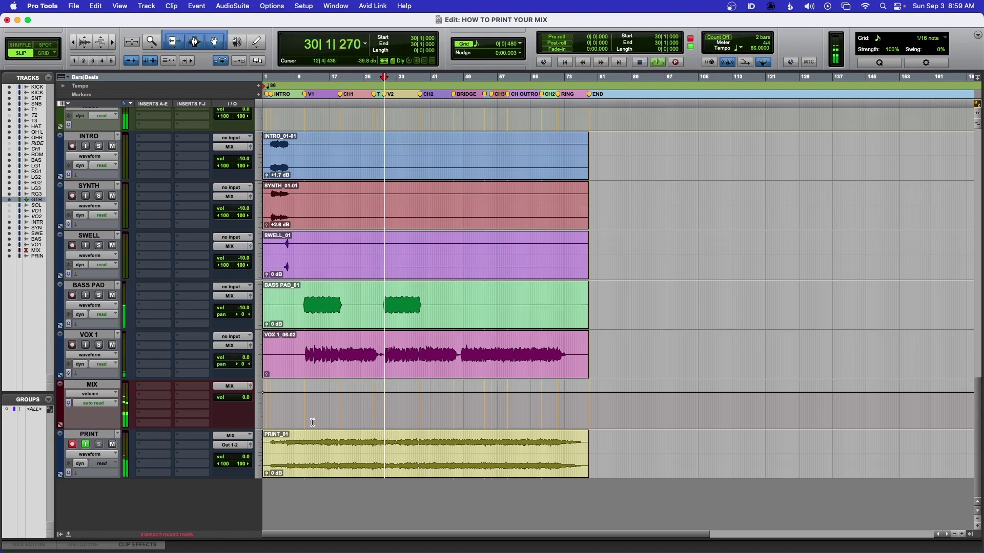
click(86, 444)
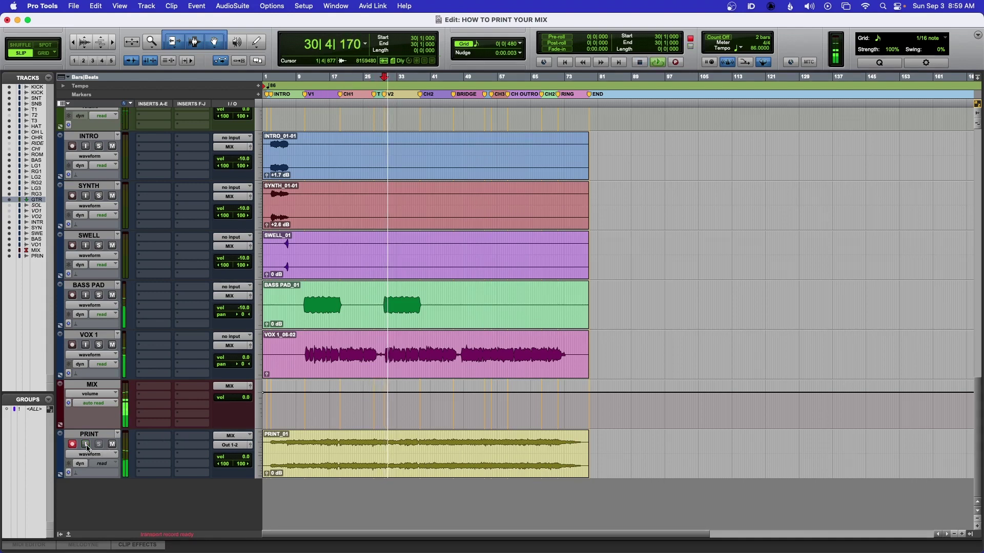
click(86, 446)
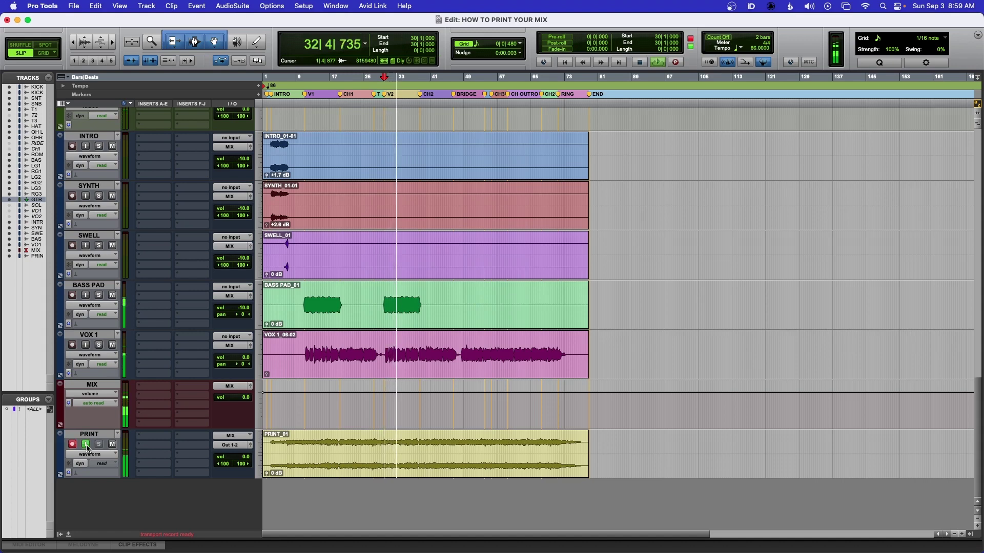
key(space)
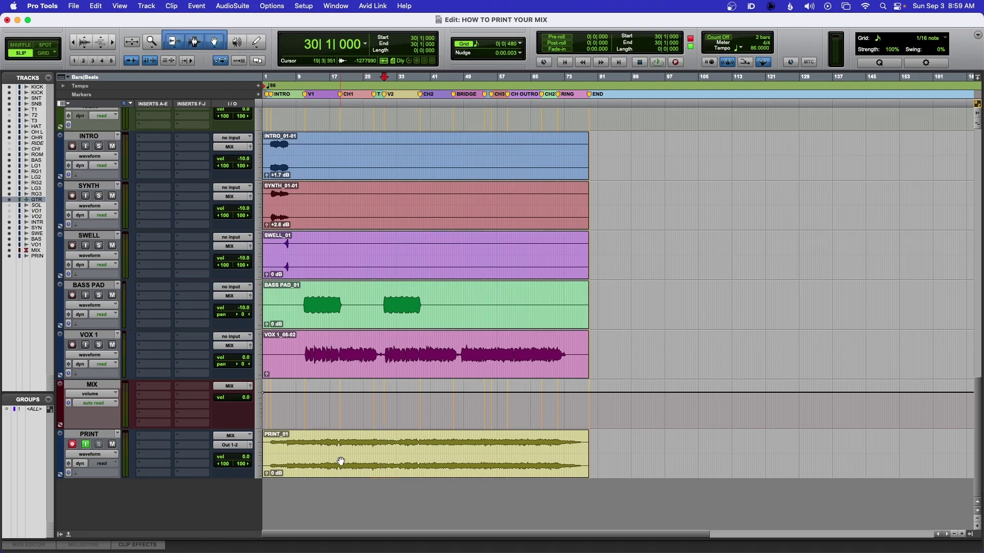
Add a new empty playlist named PRINT 2 on the PRINT track, then return to the original PRINT playlist.
click(269, 96)
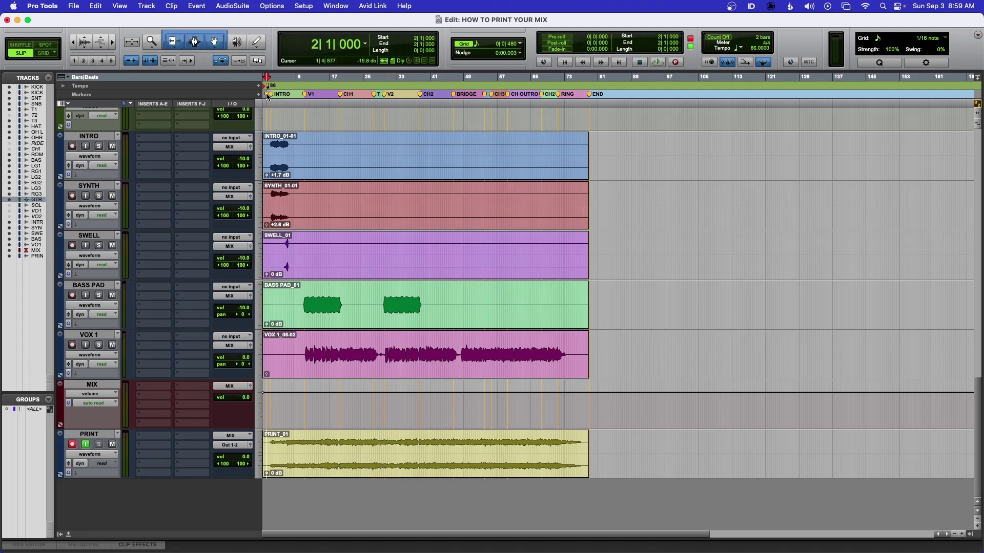
click(377, 165)
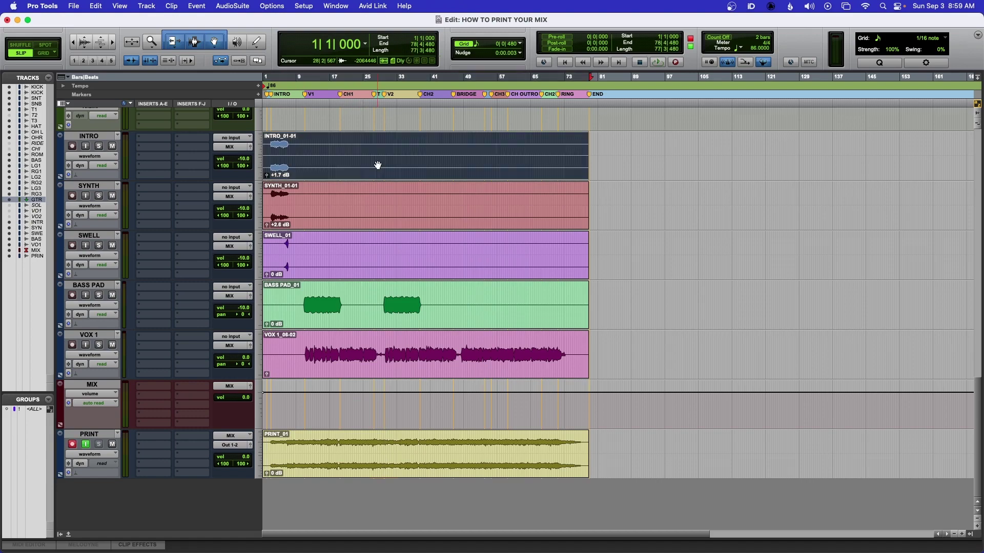
click(116, 436)
click(130, 380)
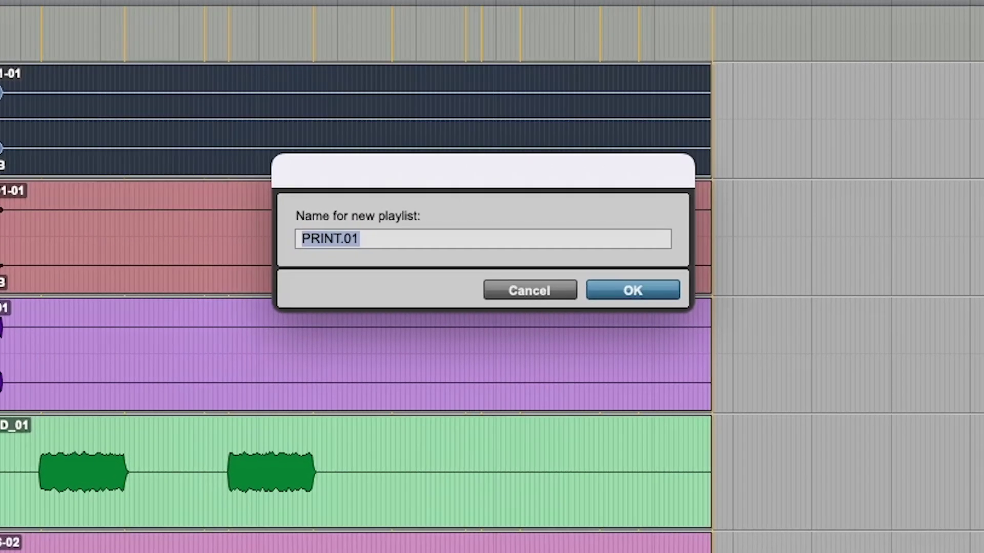
key(Right)
key(BackSpace)
key(BackSpace)
key(BackSpace)
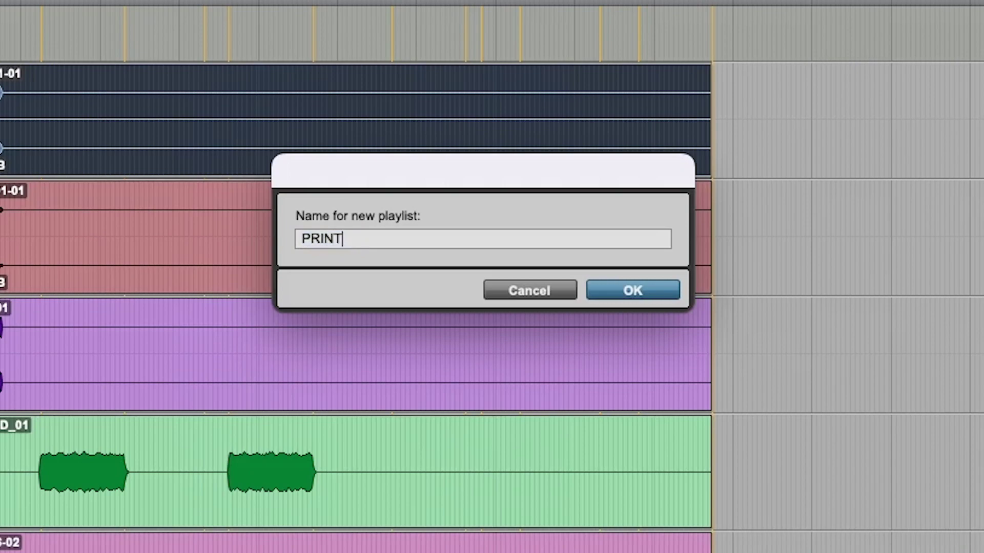
text(2)
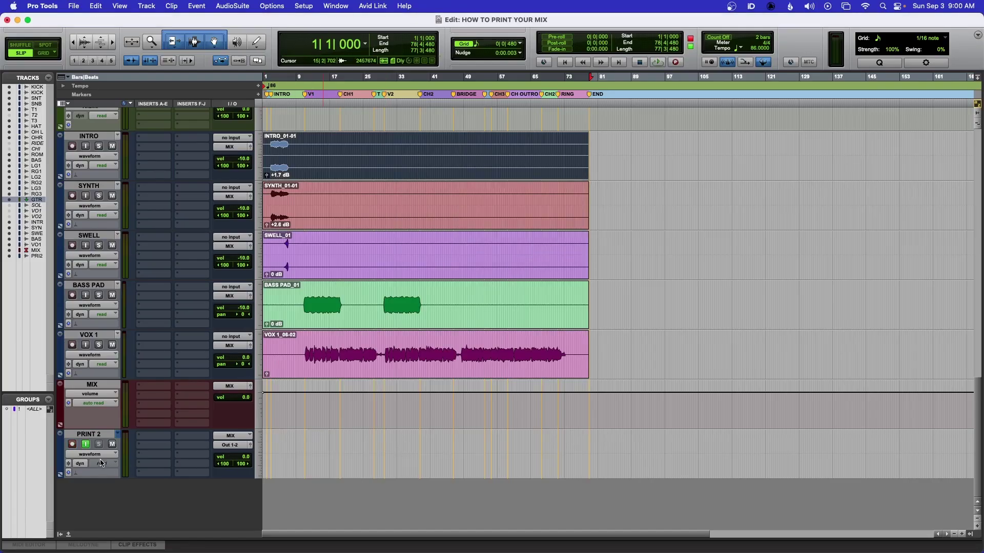
click(119, 435)
click(123, 430)
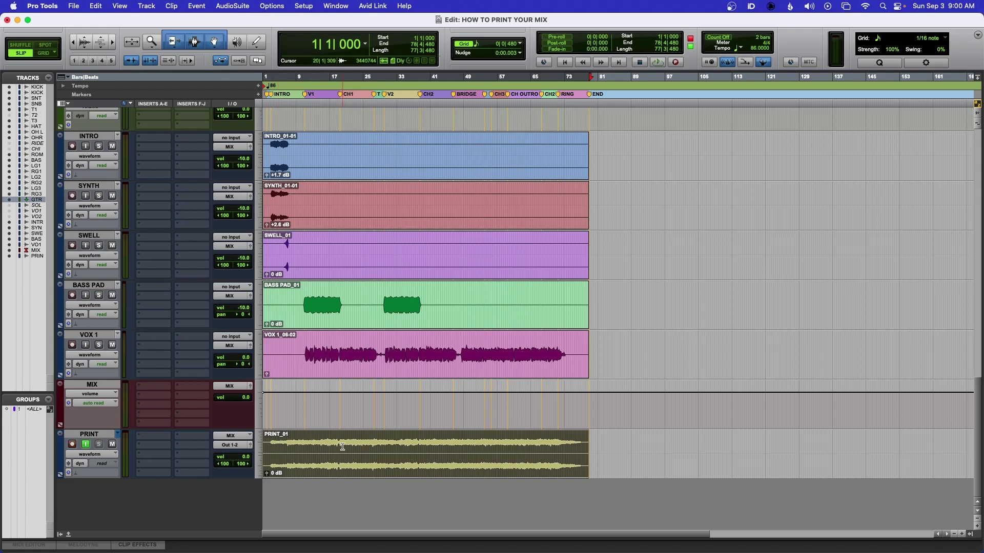
Rename the PRINT_01 clip and its disk file to 'MY SONG - PASS 1'.
right_click(437, 475)
mouse_move(417, 518)
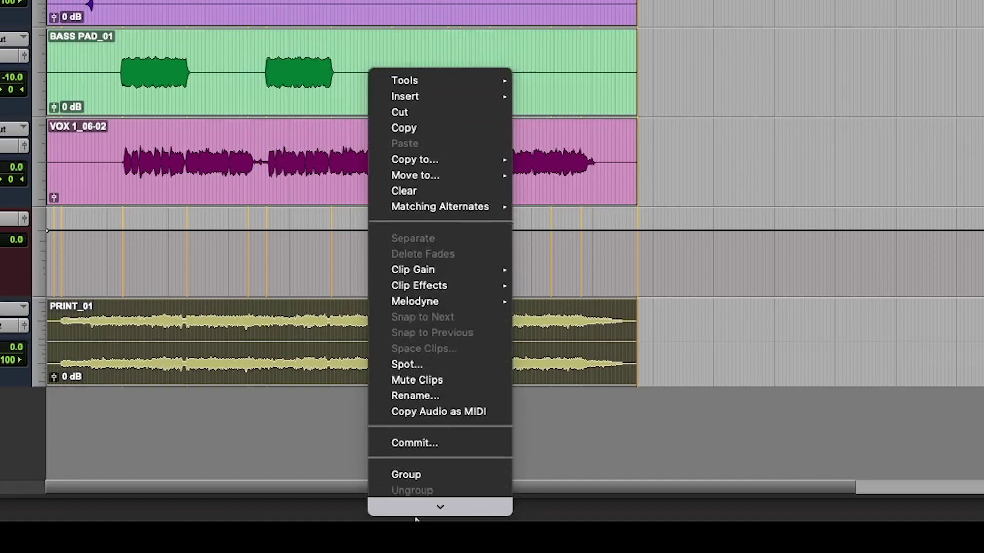
click(420, 346)
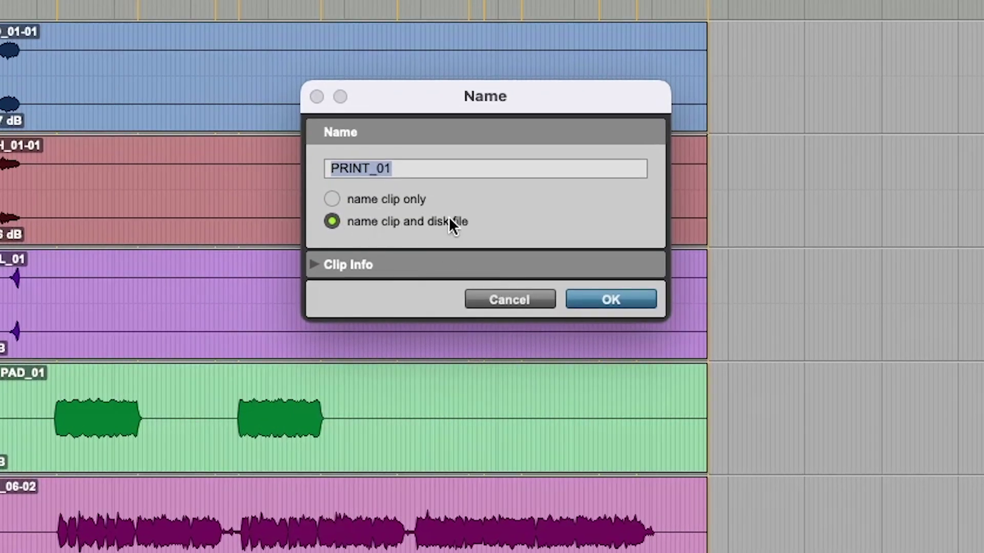
text(MY SONG )
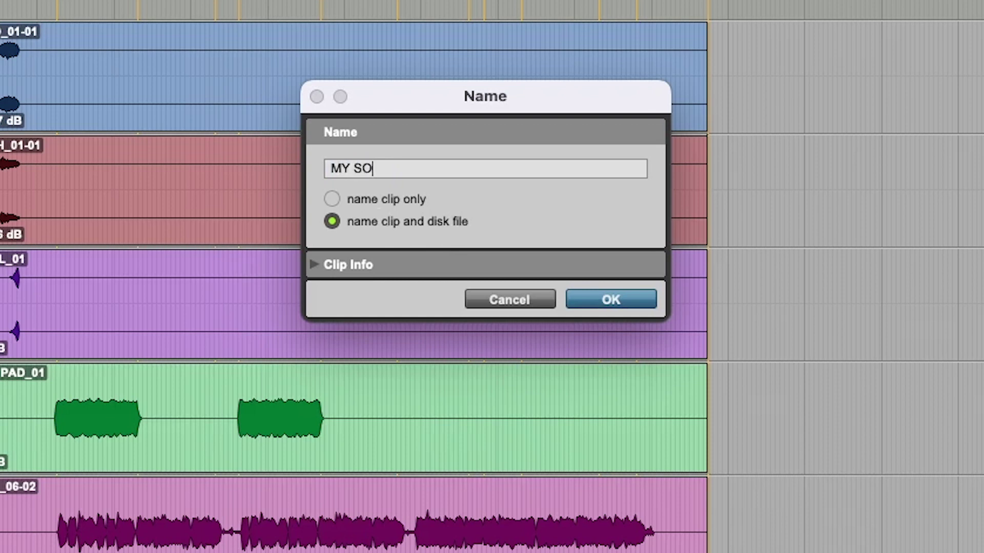
text(- PASS 1)
click(614, 299)
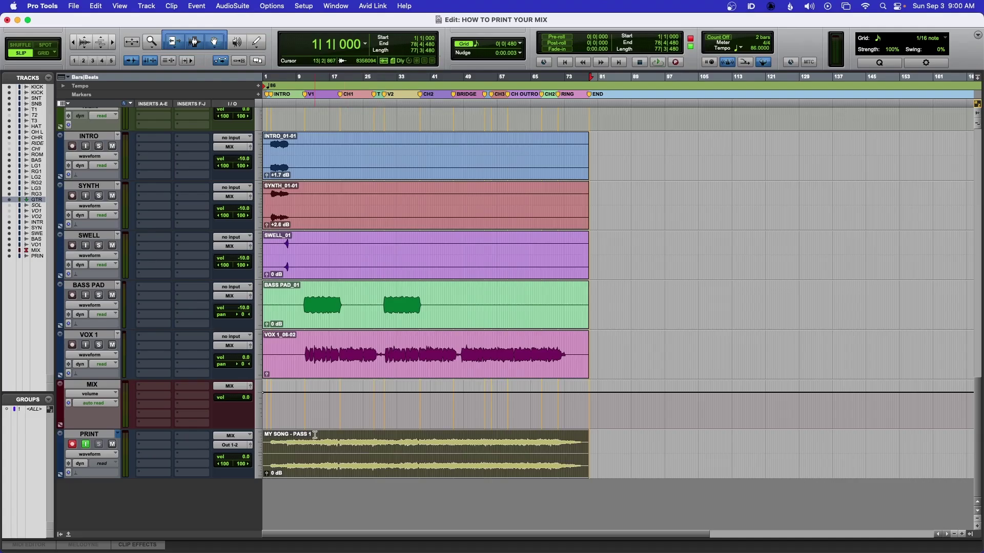
Show and widen the Clips list, then export MY SONG - PASS 1 as a 48 kHz MP3.
click(970, 535)
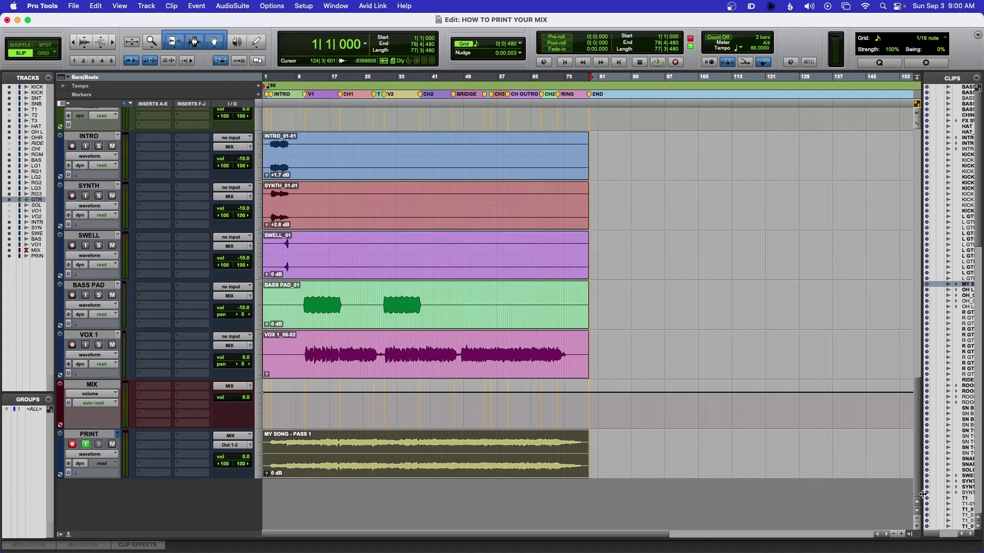
drag(769, 481, 749, 481)
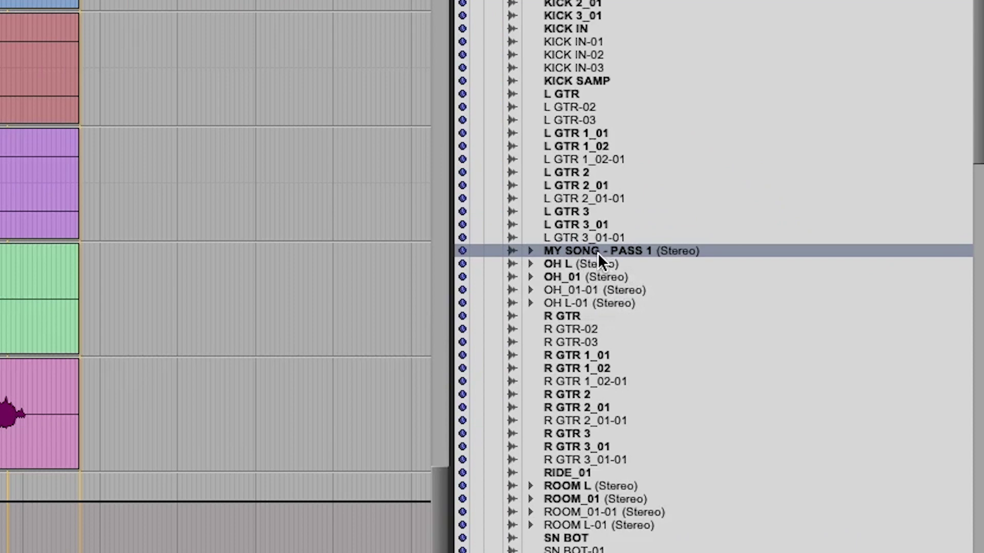
right_click(542, 242)
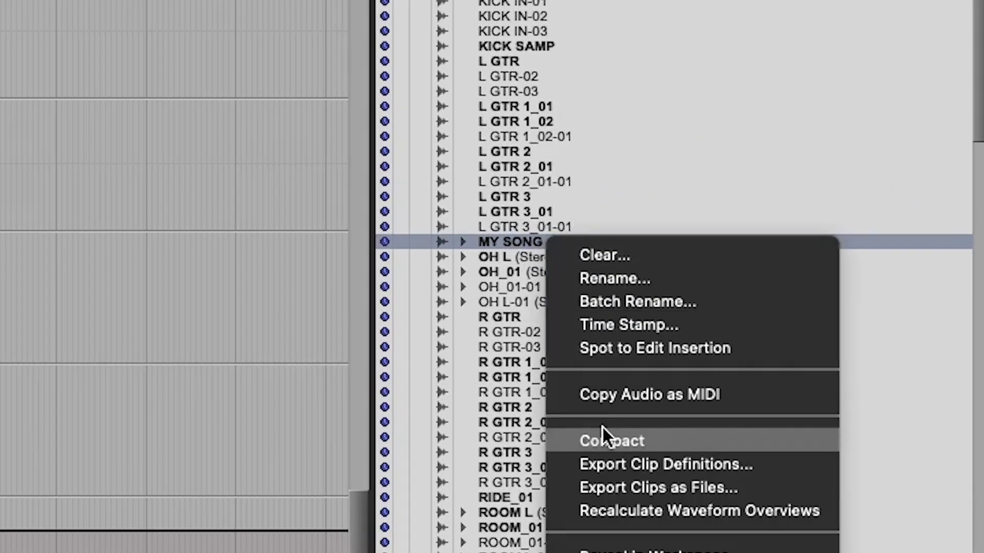
click(636, 488)
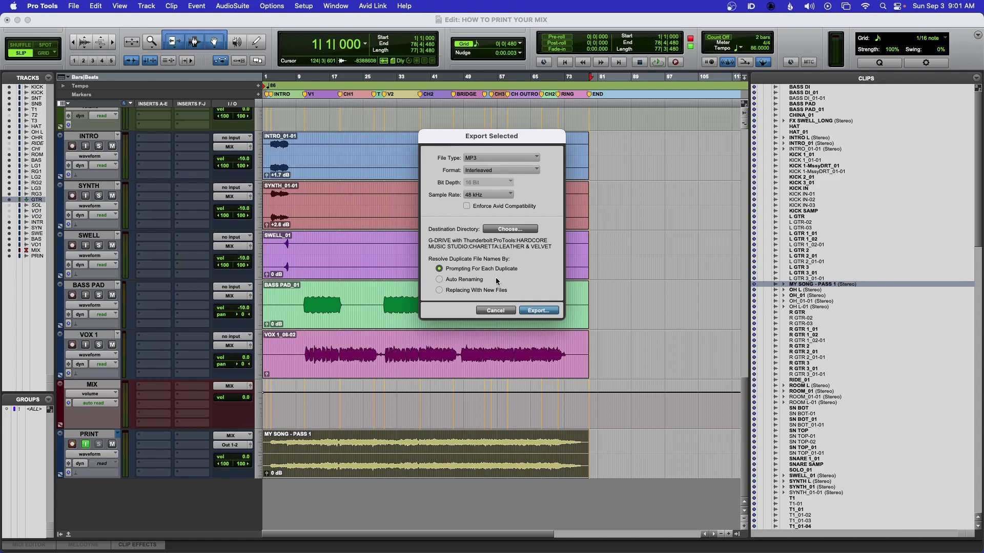
click(495, 311)
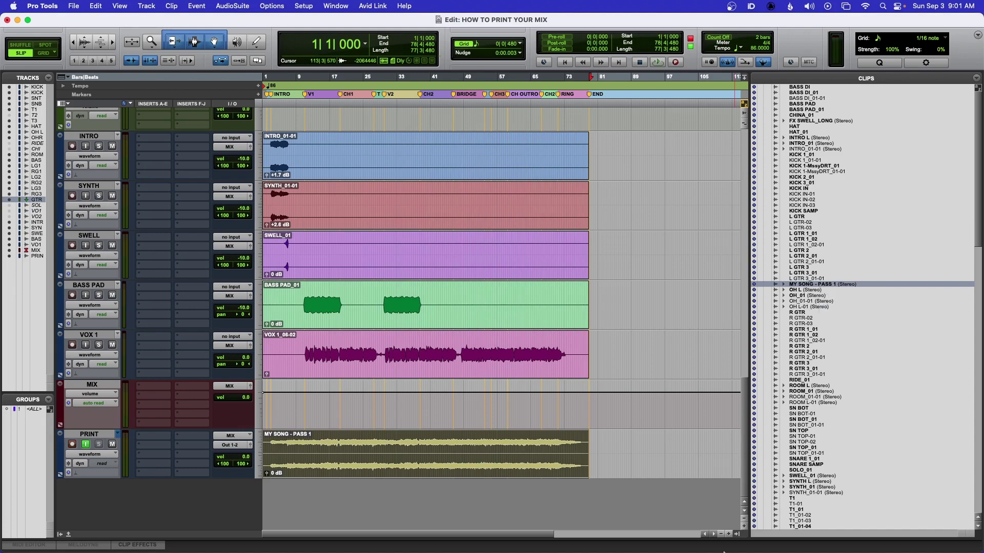
Hide the Clips list and zoom in on the second bass pad section, undoing an accidental clip move.
click(391, 451)
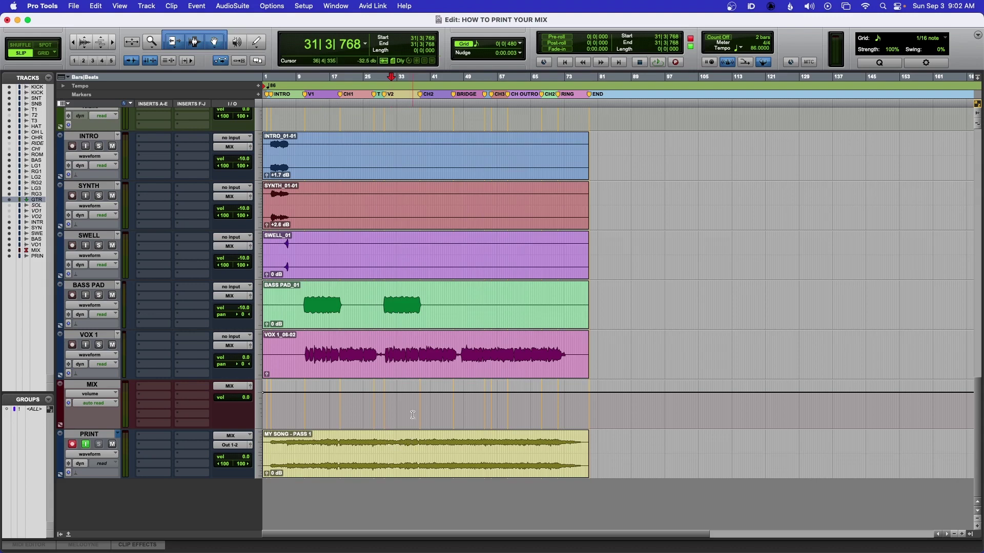
click(406, 353)
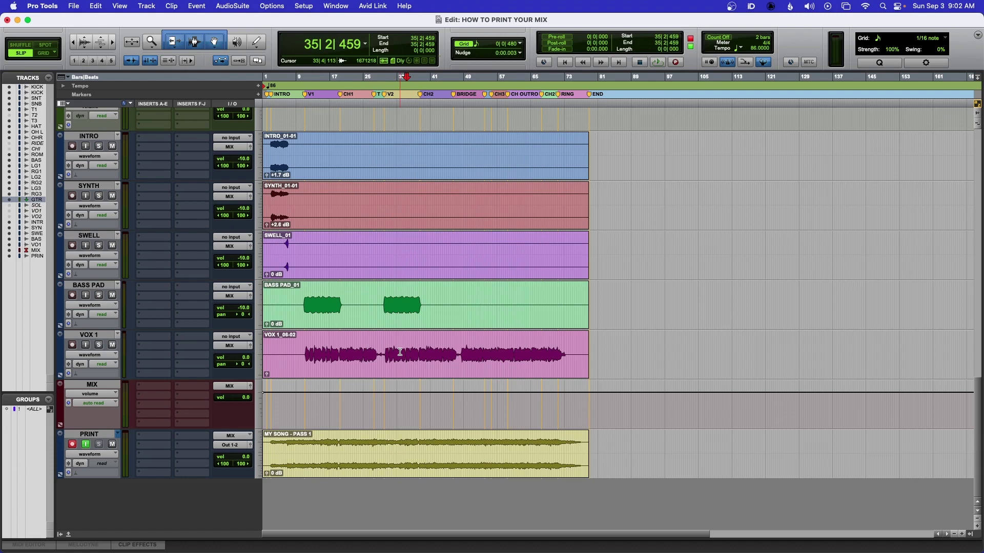
key(super+bracketright)
key(super+bracketright)
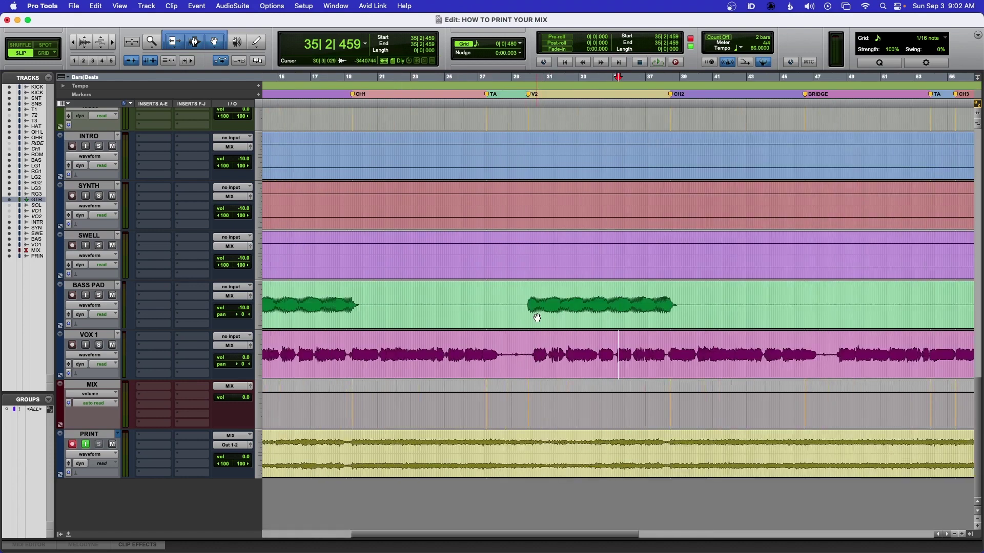
scroll(537, 318, right, 3)
scroll(486, 312, right, 3)
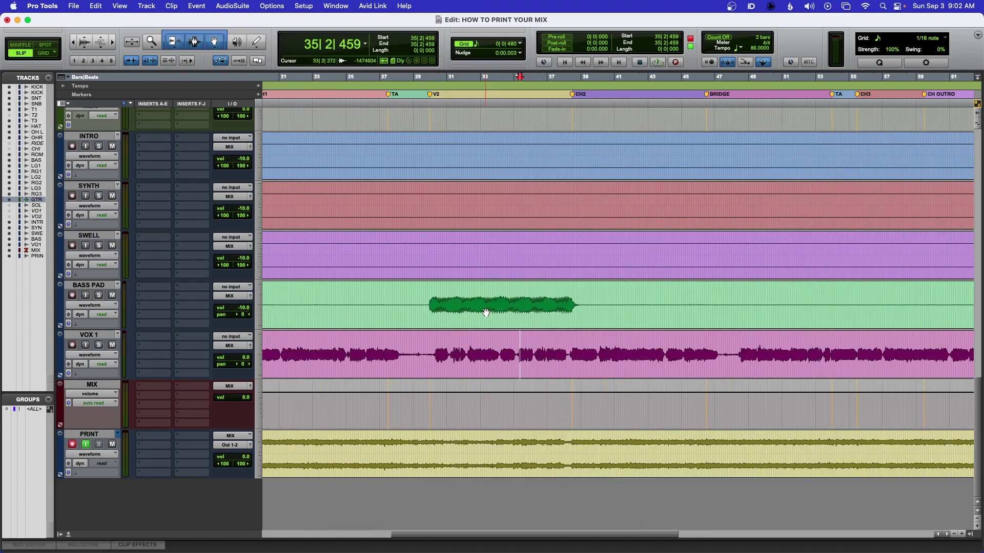
drag(486, 312, 587, 299)
key(super+z)
Show BASS PAD's volume line and lower the second section by 5 dB to -15 dB.
click(108, 305)
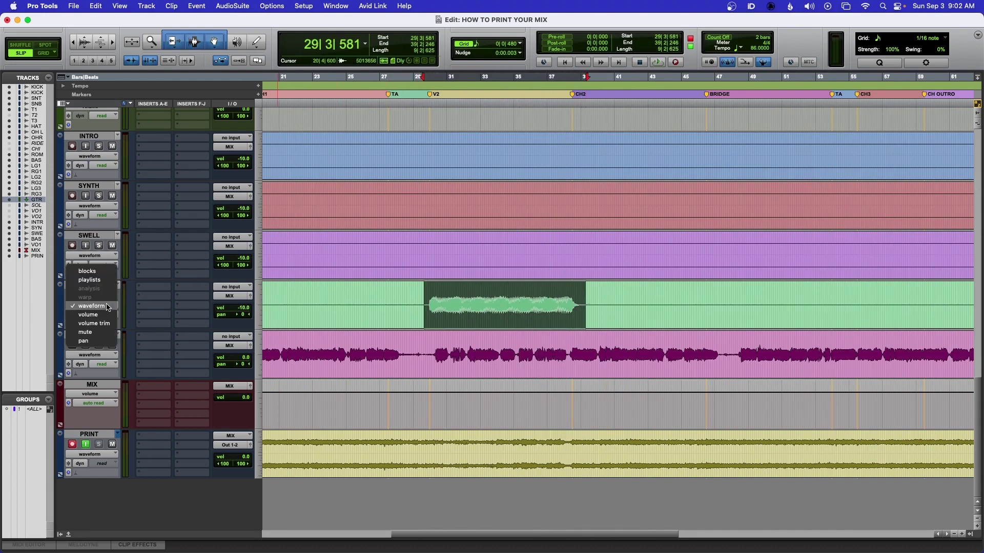
click(107, 314)
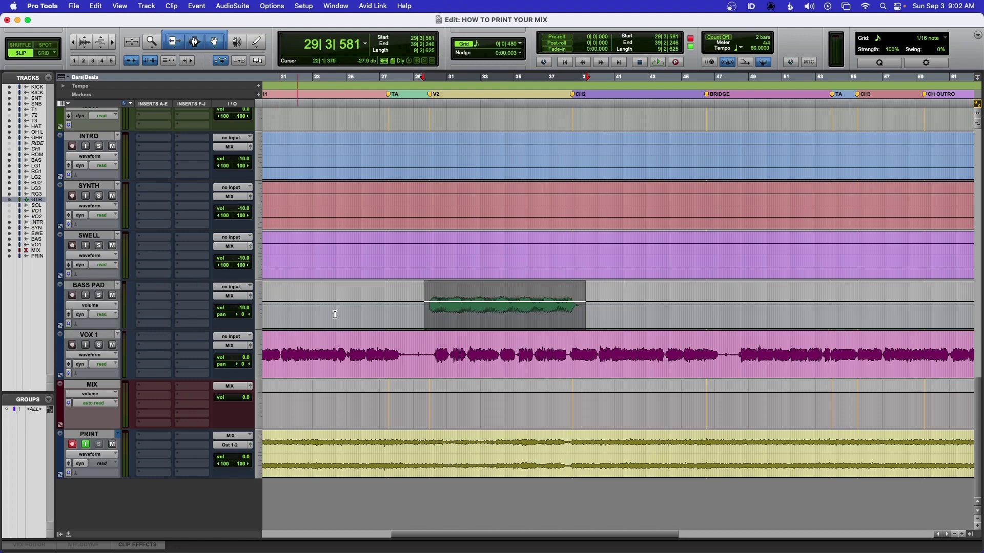
drag(495, 292, 498, 290)
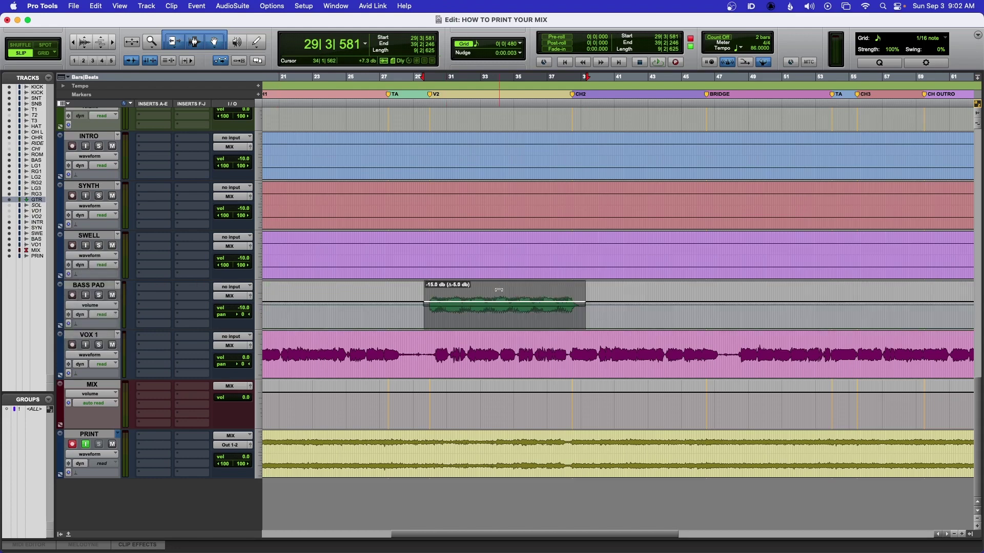
click(416, 315)
key(super+bracketleft)
key(super+bracketleft)
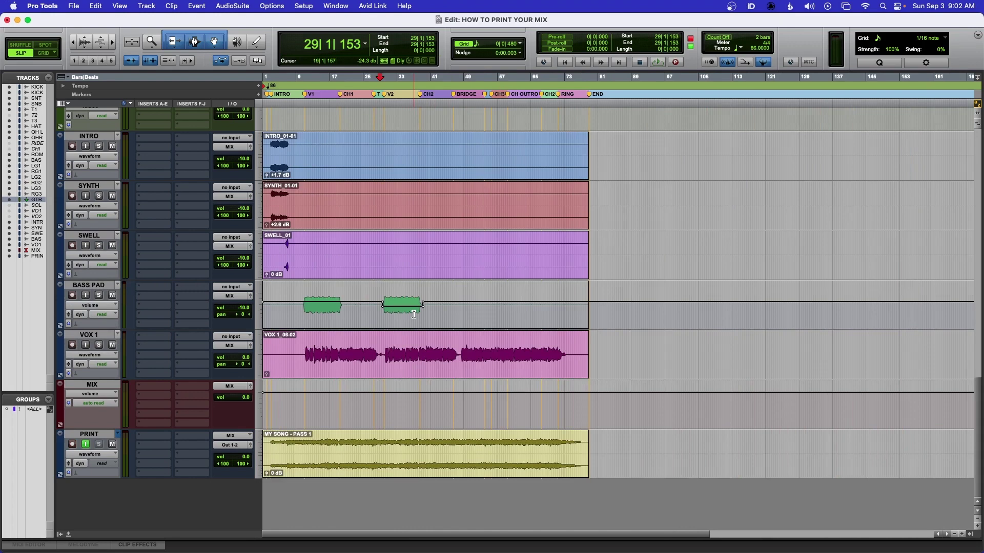
key(super+bracketright)
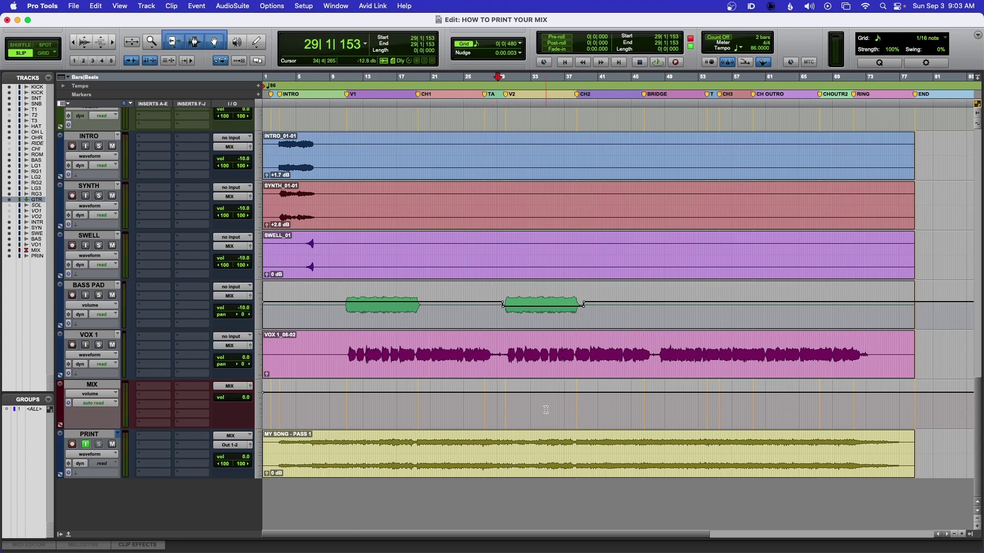
Punch-record the mix onto PRINT from bar 29, then consolidate the three PRINT clips into one.
key(super+space)
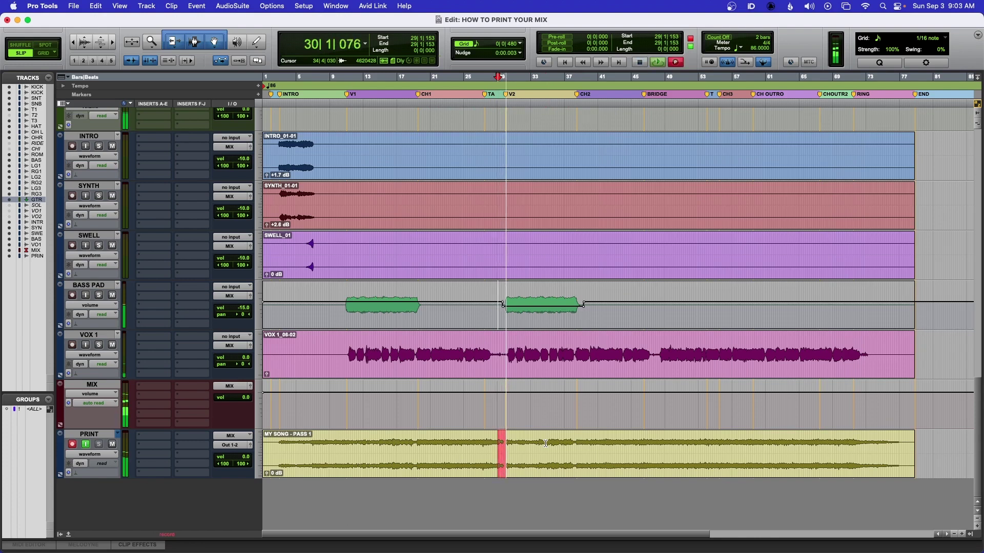
key(space)
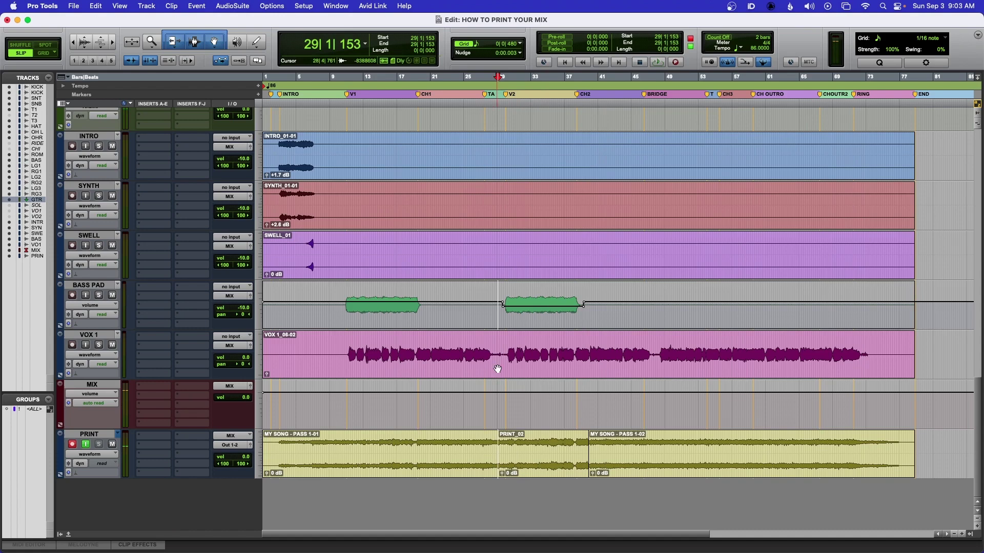
click(491, 458)
triple_click(526, 447)
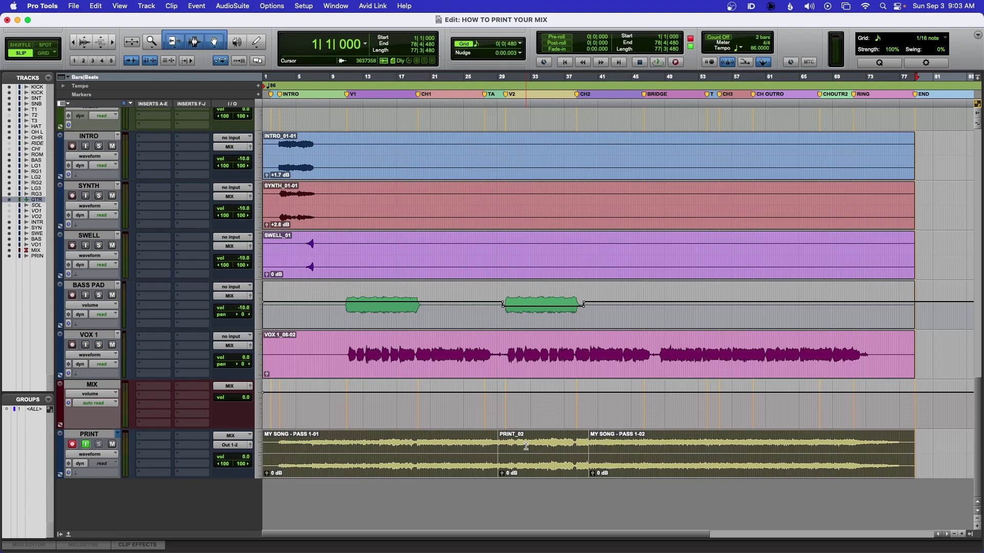
key(alt+shift+3)
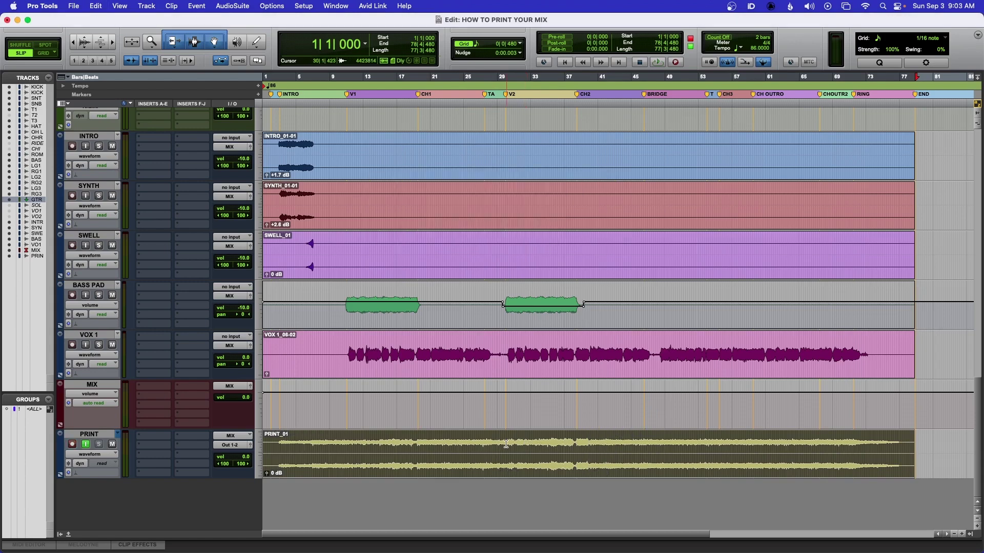
Zoom in on the bar 28–29 punch-in and play the PRINT track from 28|4|408.
click(494, 444)
key(super+bracketright)
key(super+bracketright)
key(super+bracketright)
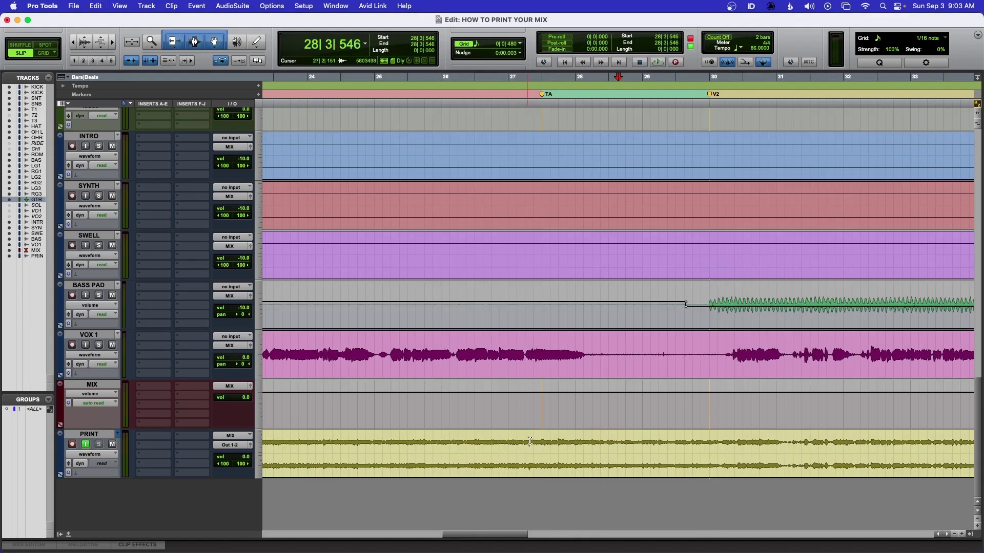
key(super+bracketright)
scroll(503, 438, right, 10)
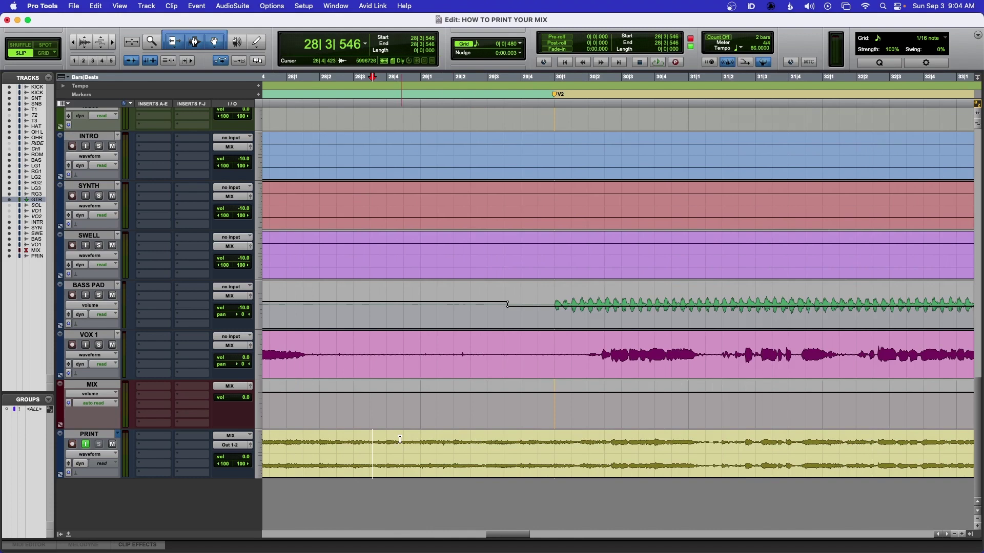
click(508, 368)
click(401, 446)
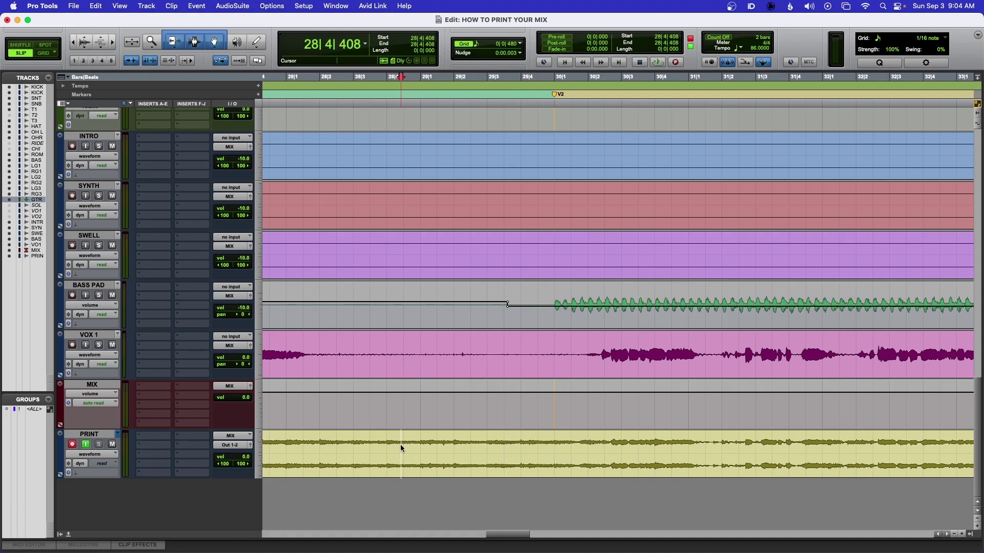
key(space)
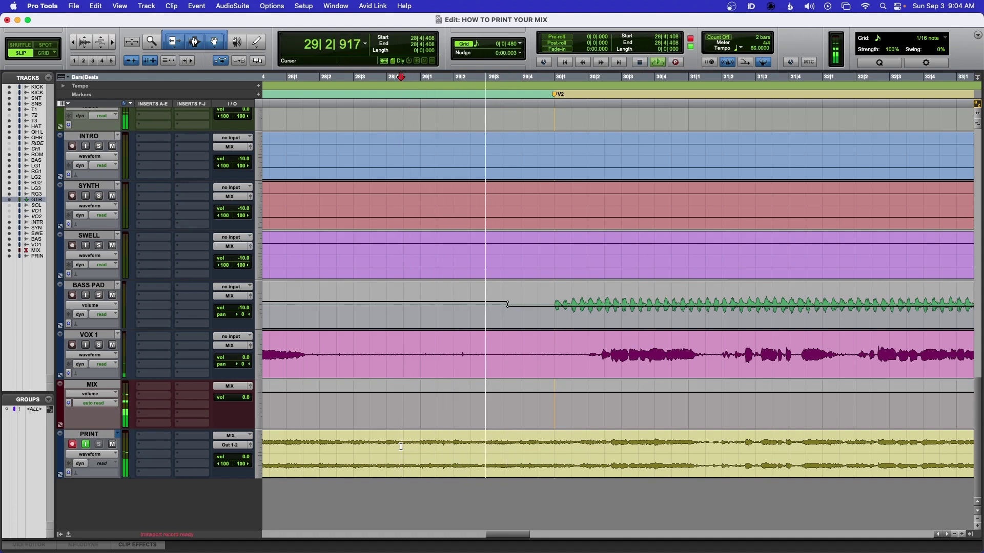